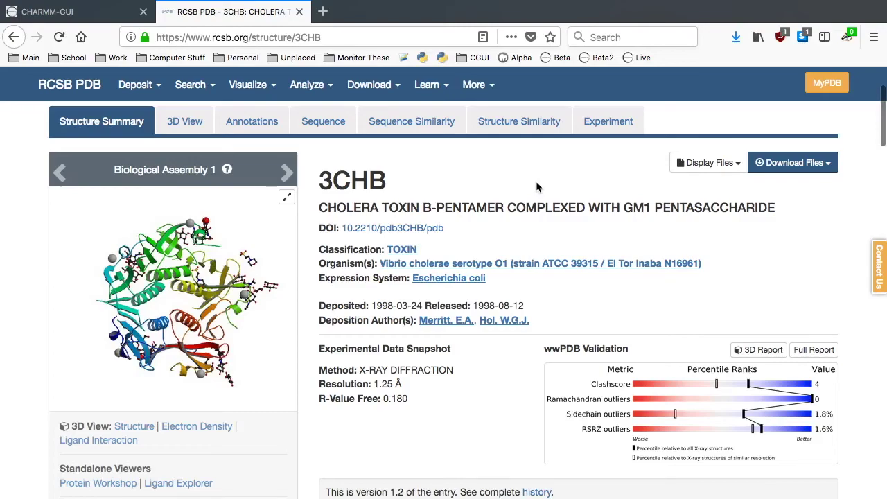
# Load PDB entry 3CHB with RCSB as the download source.
pyautogui.scroll(-1, 530, 182)
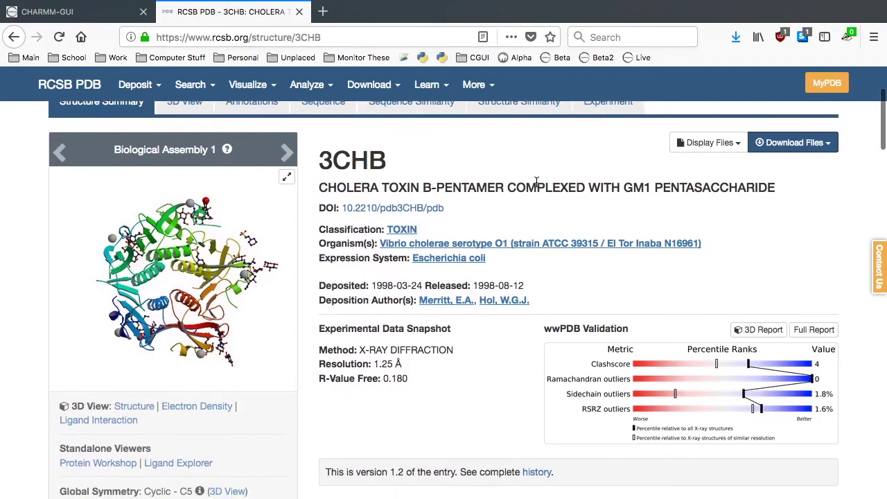
pyautogui.click(239, 113)
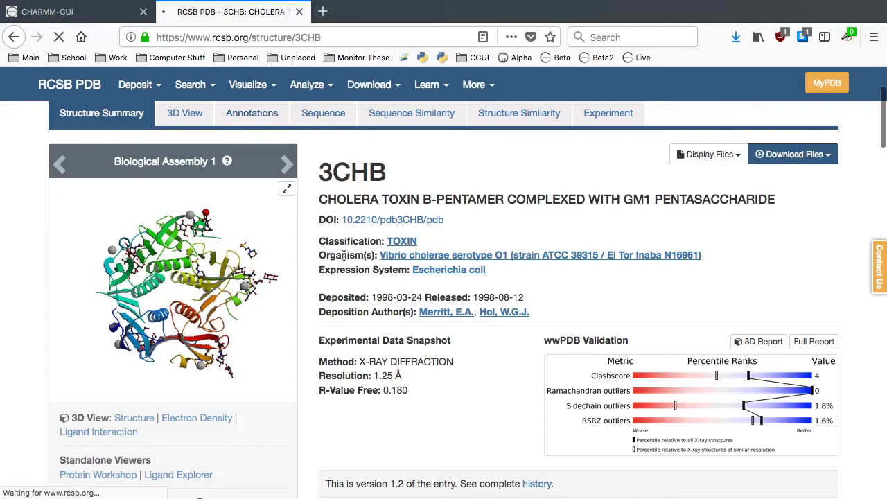
pyautogui.hotkey('ctrl', 'w')
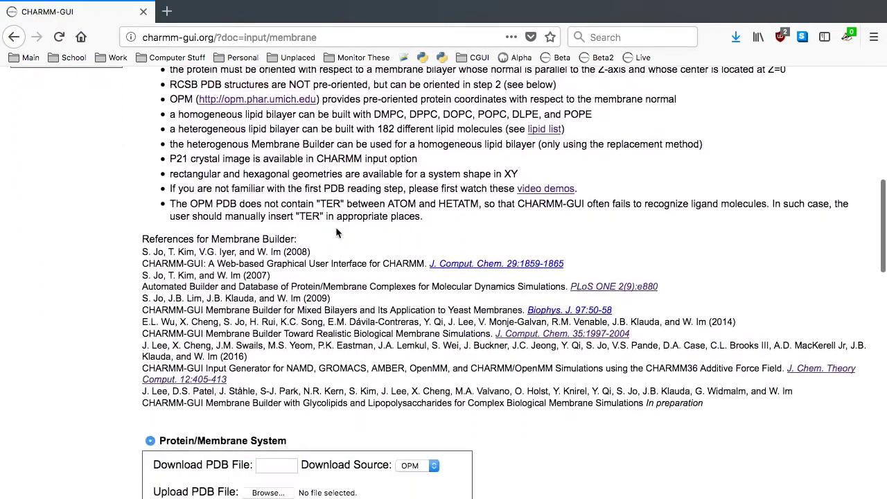
pyautogui.scroll(-3, 287, 267)
pyautogui.write('3CHB')
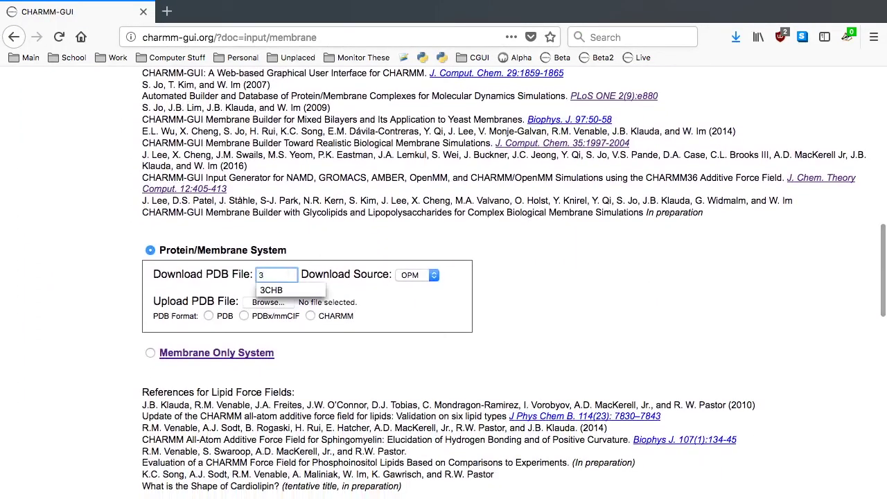
pyautogui.click(426, 278)
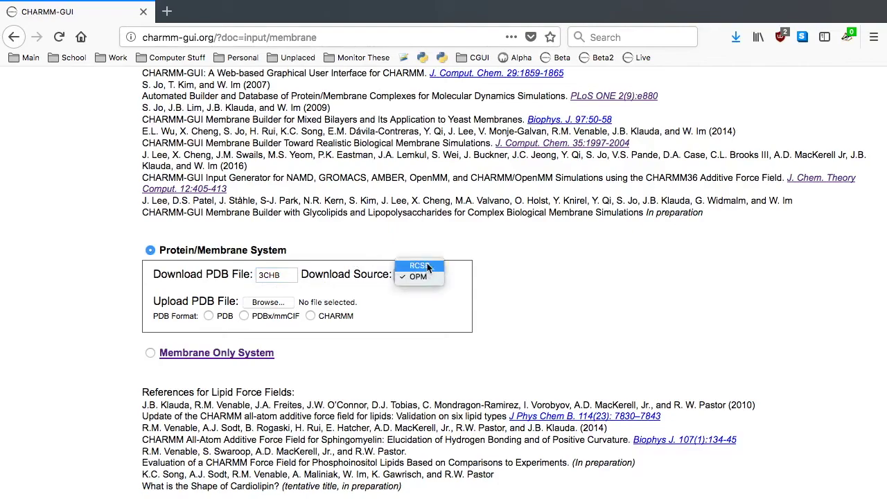
pyautogui.click(485, 269)
pyautogui.scroll(-3, 669, 346)
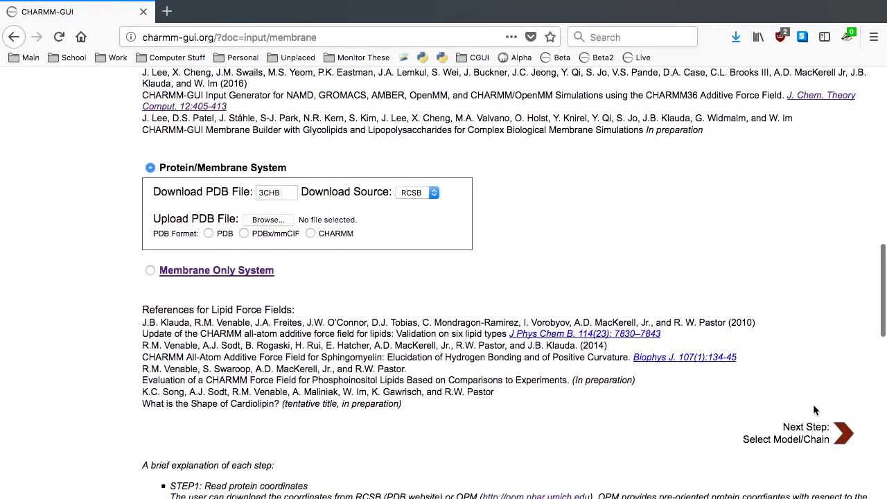
pyautogui.click(837, 434)
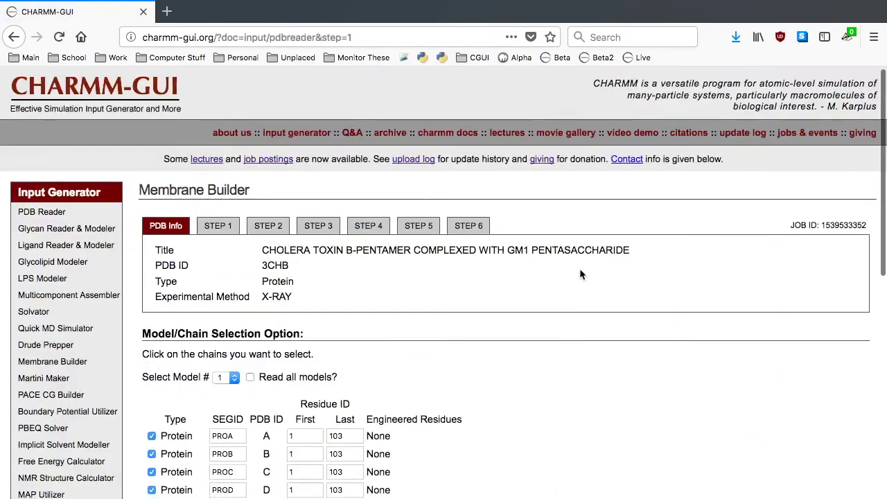
# Keep the five protein and five glycan chains and start CHARMM processing.
pyautogui.scroll(-3, 580, 269)
pyautogui.scroll(-2, 581, 274)
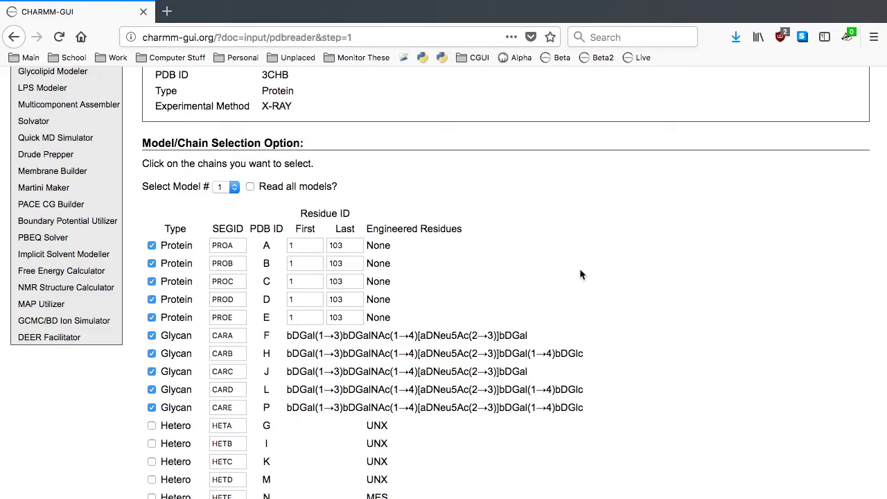
pyautogui.scroll(-3, 581, 275)
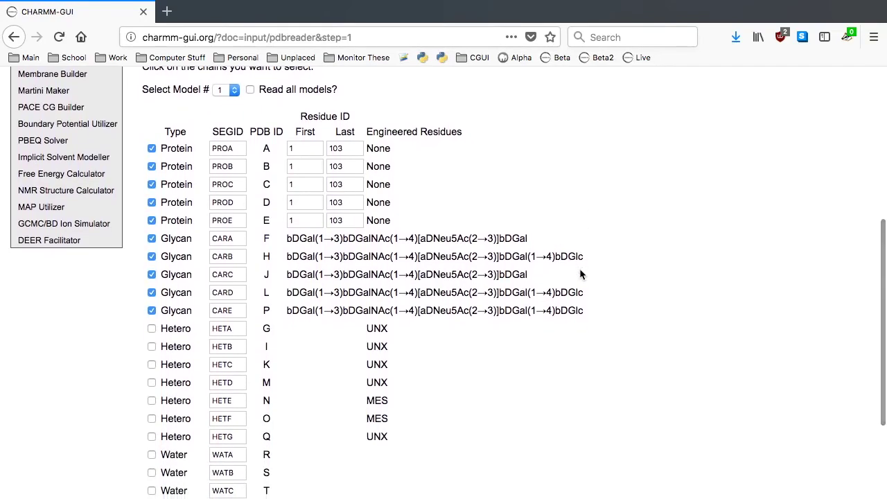
pyautogui.scroll(-4, 579, 274)
pyautogui.click(828, 447)
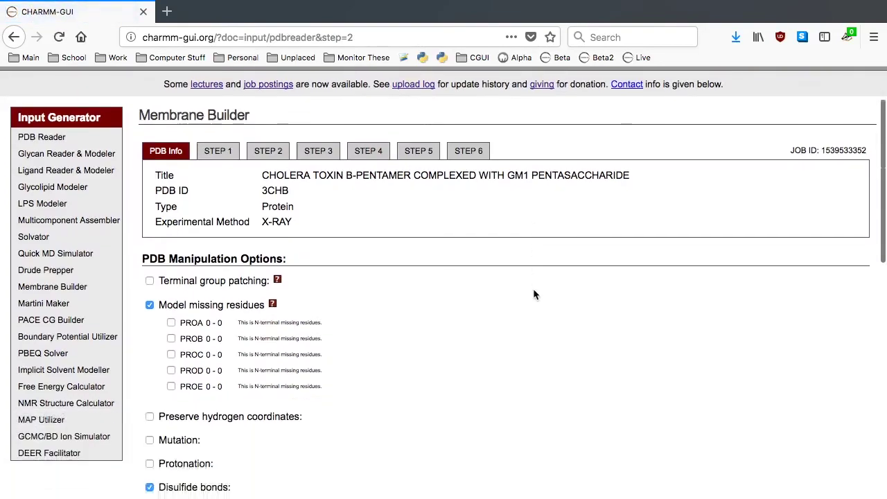
# Scroll to the glycan ligands CARA–CARE and open the sequence editor for CARA.
pyautogui.scroll(-10, 534, 294)
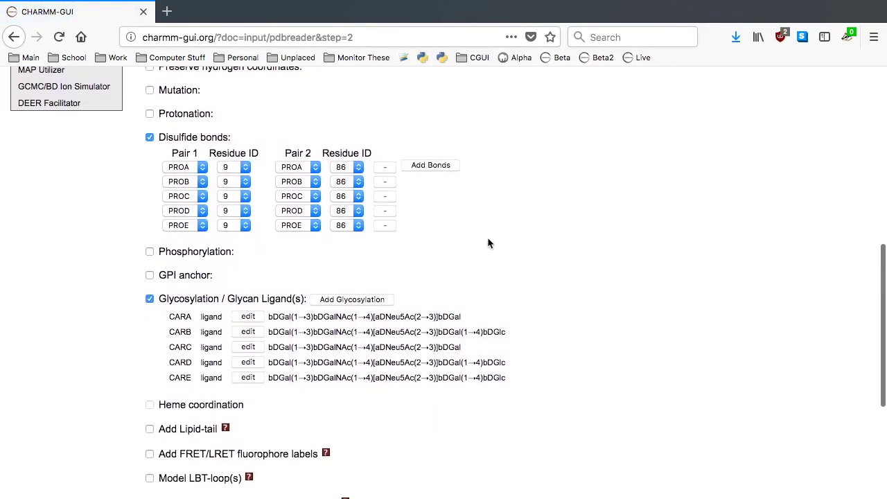
pyautogui.scroll(-2, 487, 242)
pyautogui.scroll(-1, 497, 243)
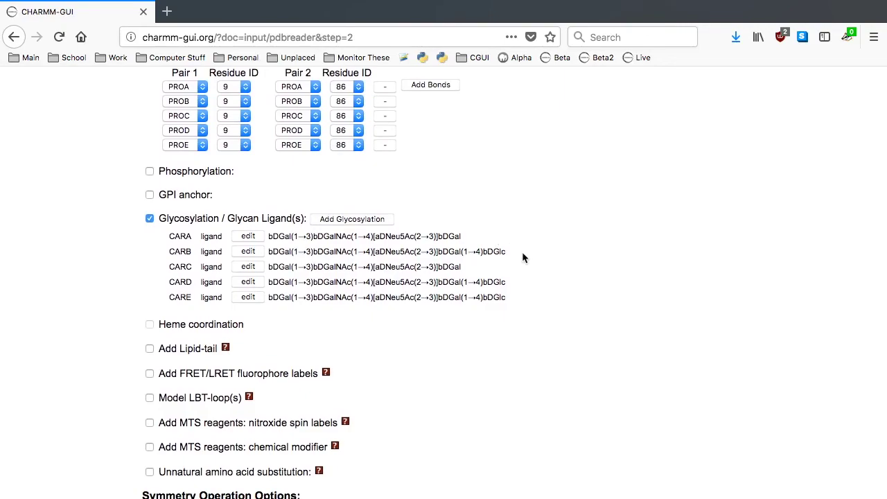
pyautogui.scroll(-1, 523, 258)
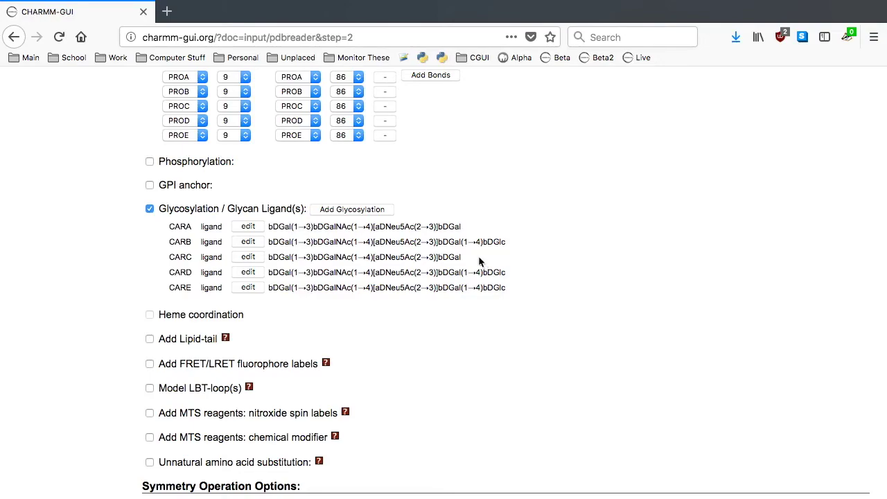
pyautogui.click(249, 226)
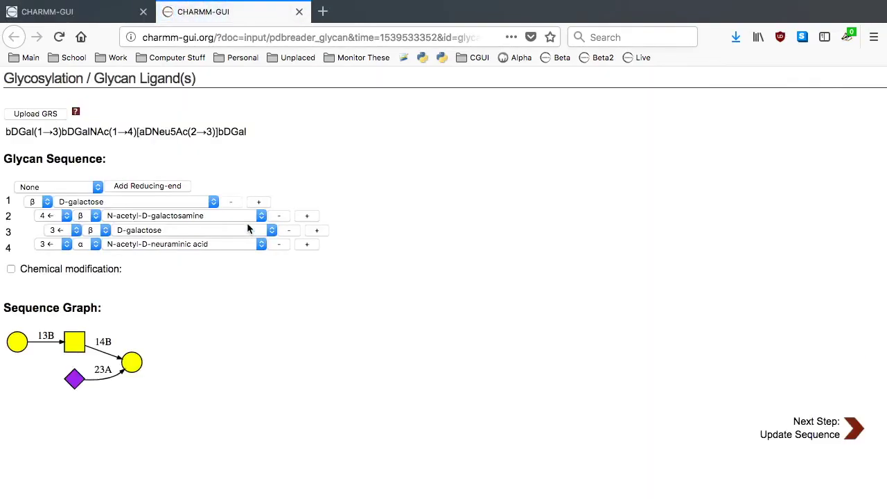
# Add a β1→4 glucose and a CER180 (18:1/18:0) ceramide at CARA's reducing end, then update the sequence.
pyautogui.click(147, 187)
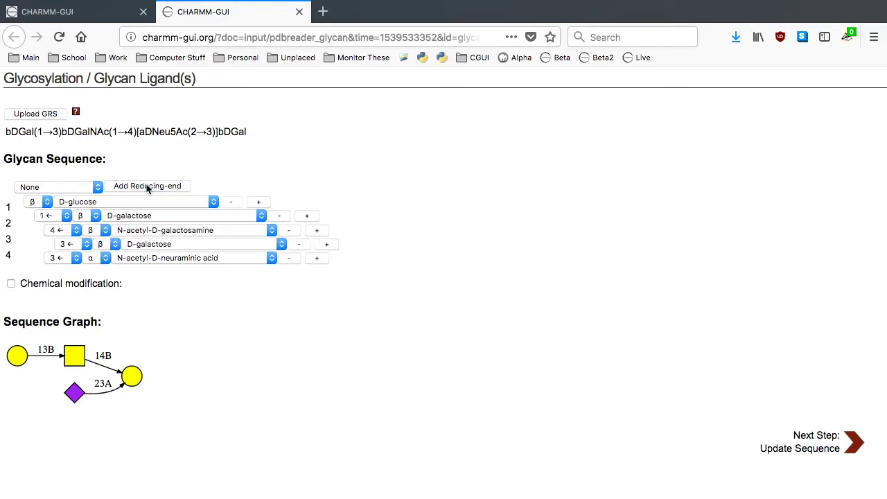
pyautogui.click(56, 216)
pyautogui.click(58, 254)
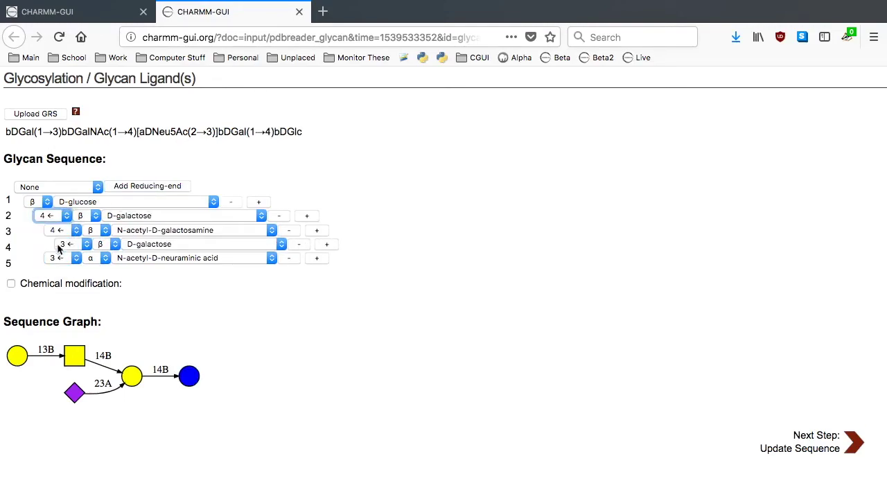
pyautogui.click(88, 188)
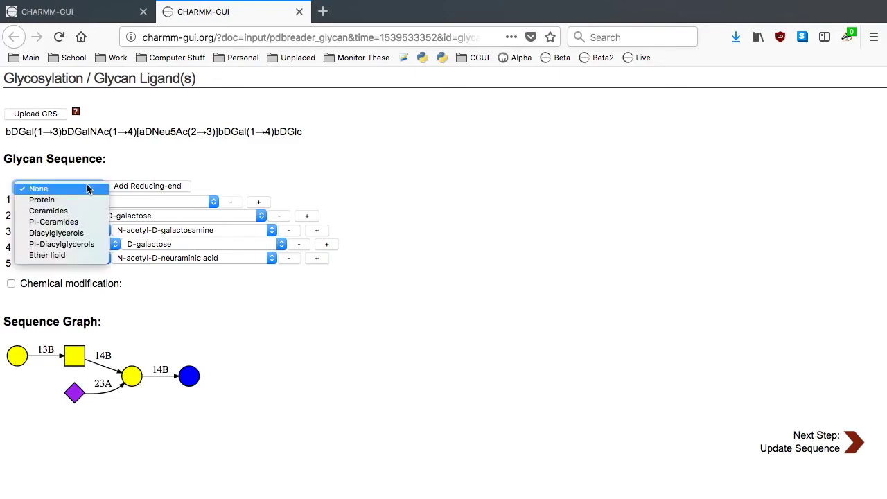
pyautogui.click(43, 208)
pyautogui.click(142, 189)
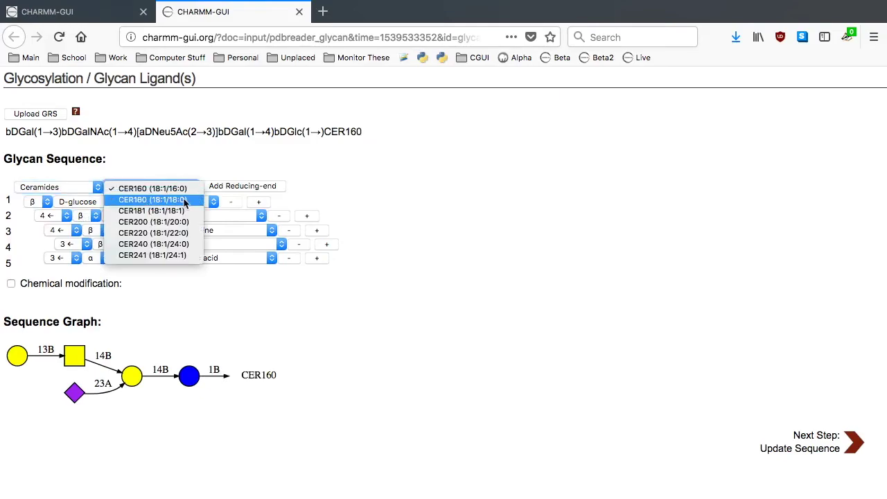
pyautogui.click(152, 199)
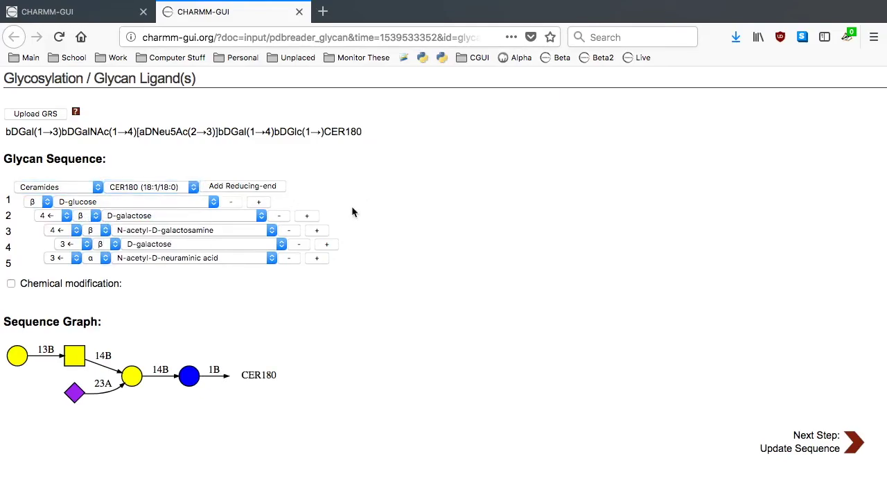
pyautogui.click(852, 442)
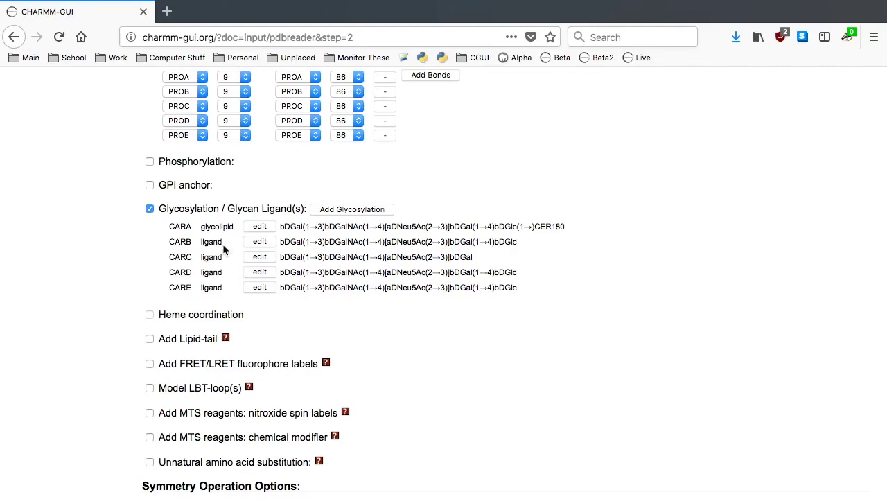
# Give CARC a β1→4 reducing-end glucose and attach a ceramide.
pyautogui.click(258, 256)
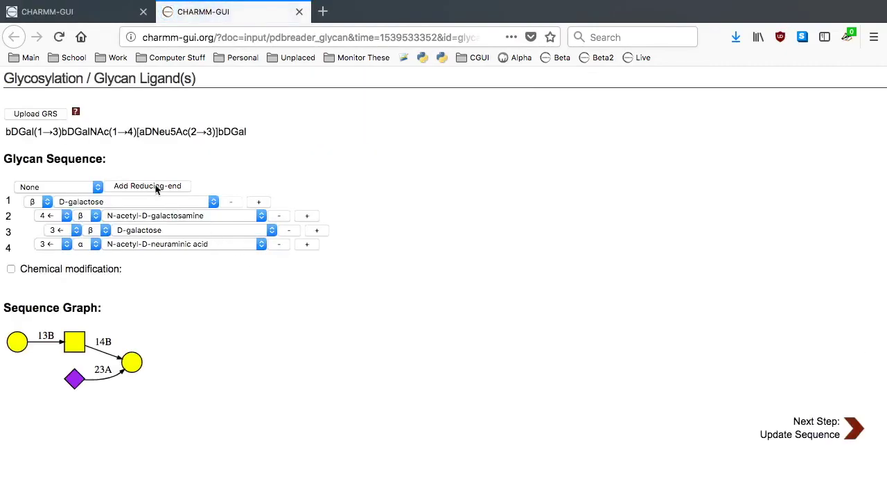
pyautogui.click(175, 186)
pyautogui.click(50, 217)
pyautogui.click(54, 250)
pyautogui.click(83, 187)
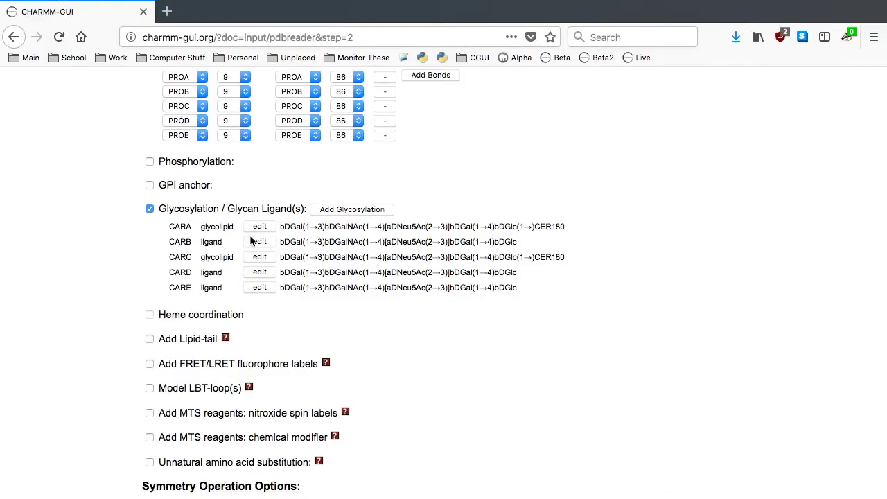
# Attach a CER180 ceramide to CARB's reducing end and apply the sequence.
pyautogui.click(258, 241)
pyautogui.click(63, 187)
pyautogui.click(69, 212)
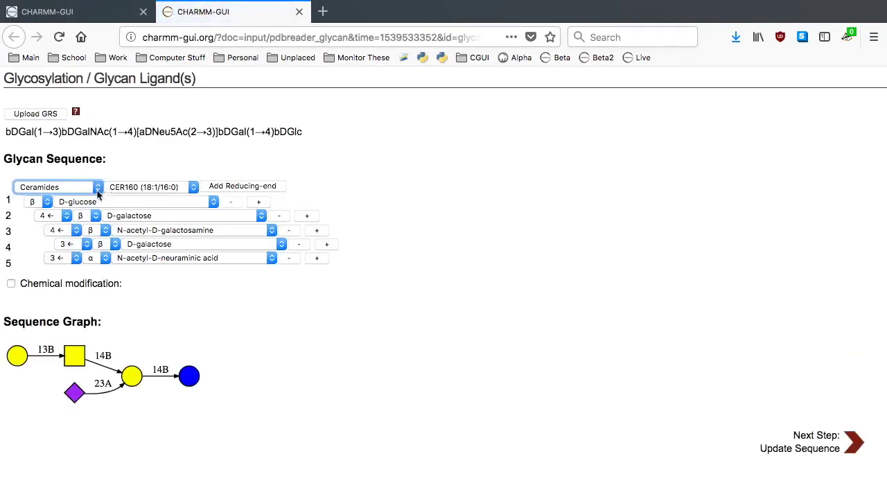
pyautogui.click(149, 187)
pyautogui.click(149, 198)
pyautogui.click(853, 444)
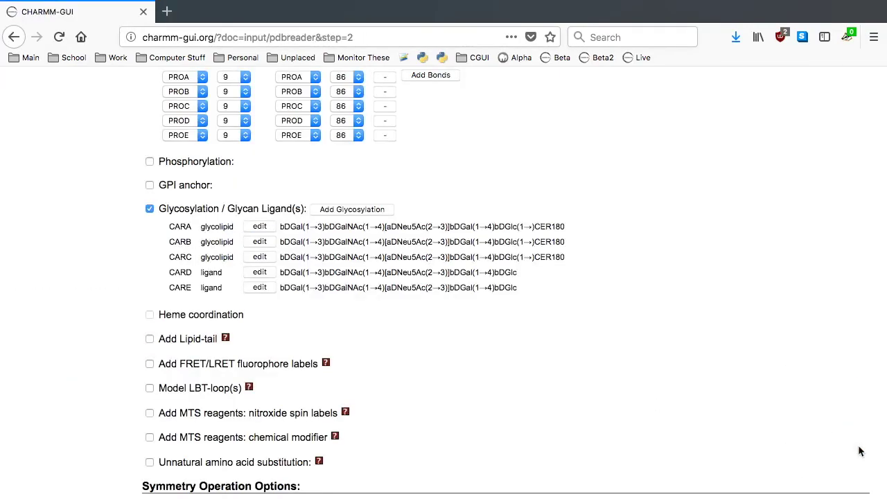
# Attach a ceramide to the next glycan and return to the PDB options page.
pyautogui.click(259, 257)
pyautogui.click(63, 188)
pyautogui.click(69, 212)
pyautogui.click(153, 188)
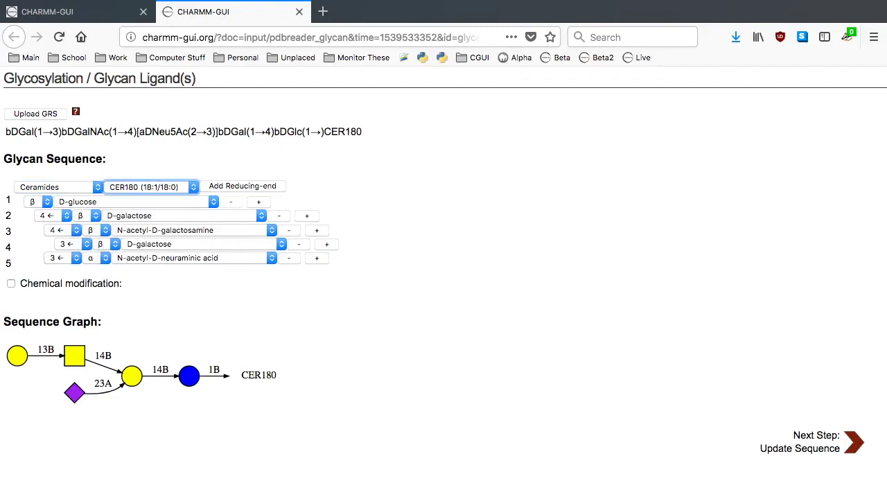
pyautogui.click(851, 441)
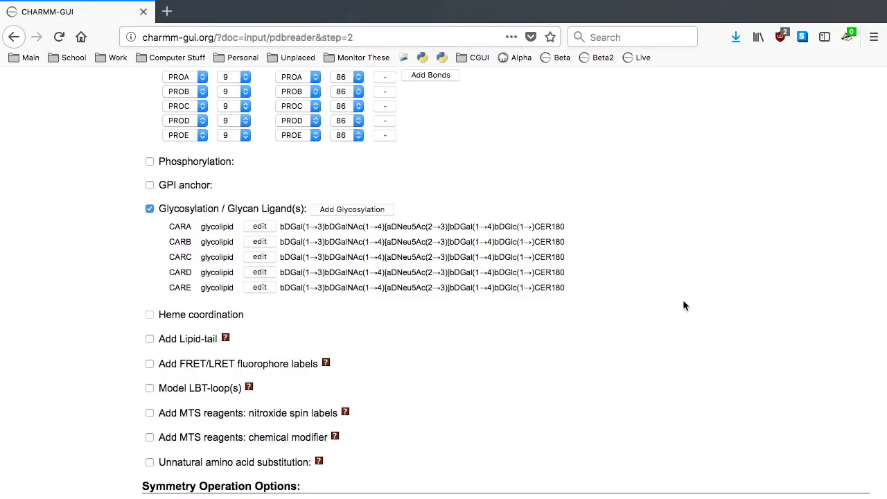
# Generate step1_pdbreader.pdb and inspect the glycolipid-bound protein in the 3D viewer.
pyautogui.scroll(-4, 681, 304)
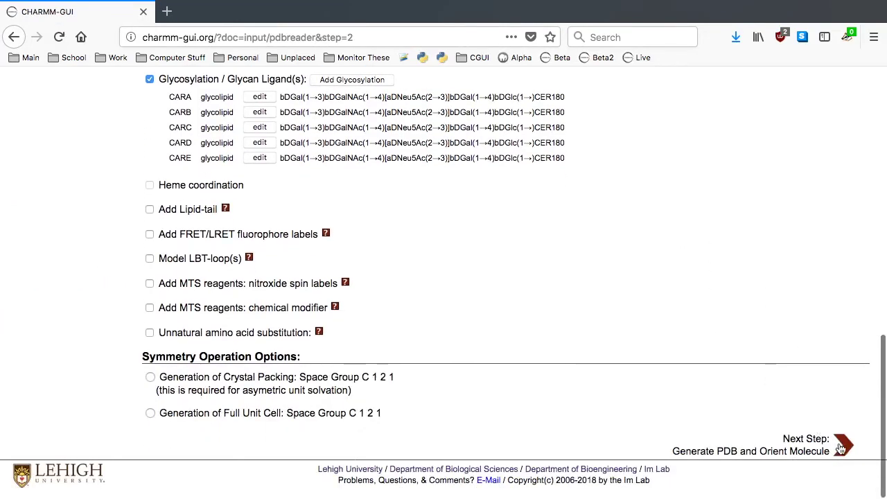
pyautogui.click(841, 446)
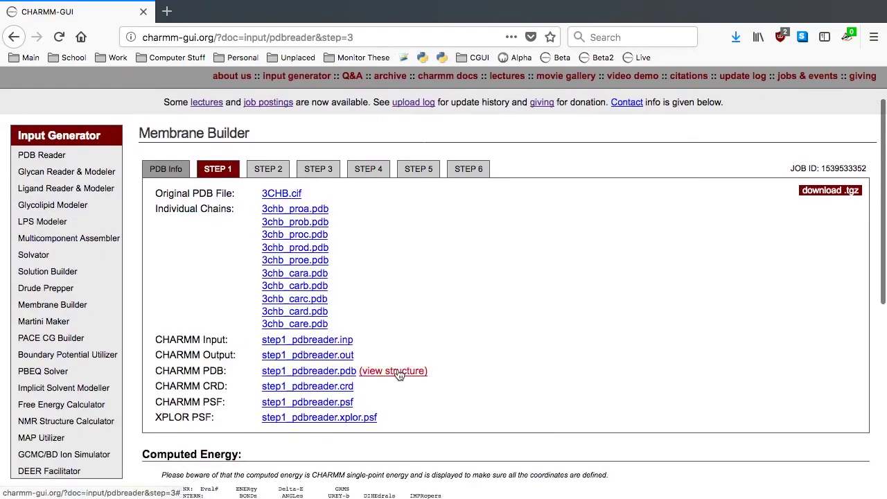
pyautogui.click(393, 431)
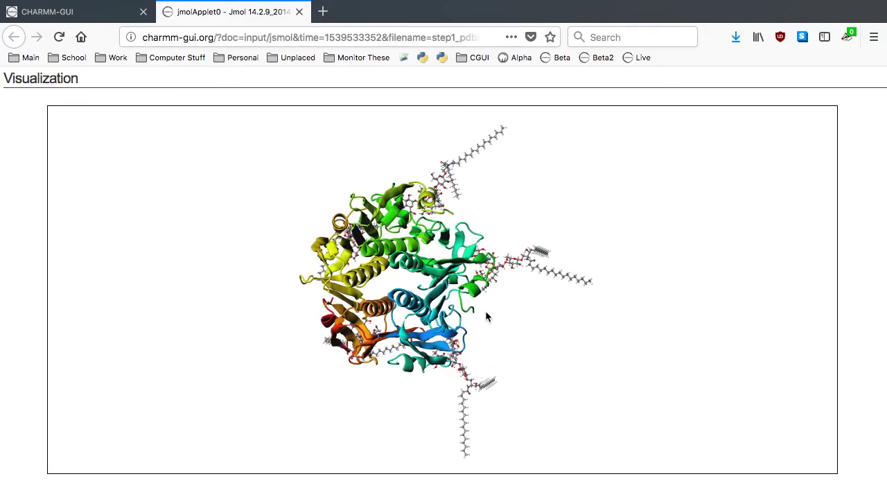
pyautogui.moveTo(486, 317); pyautogui.dragTo(412, 339)
pyautogui.hotkey('ctrl', 'w')
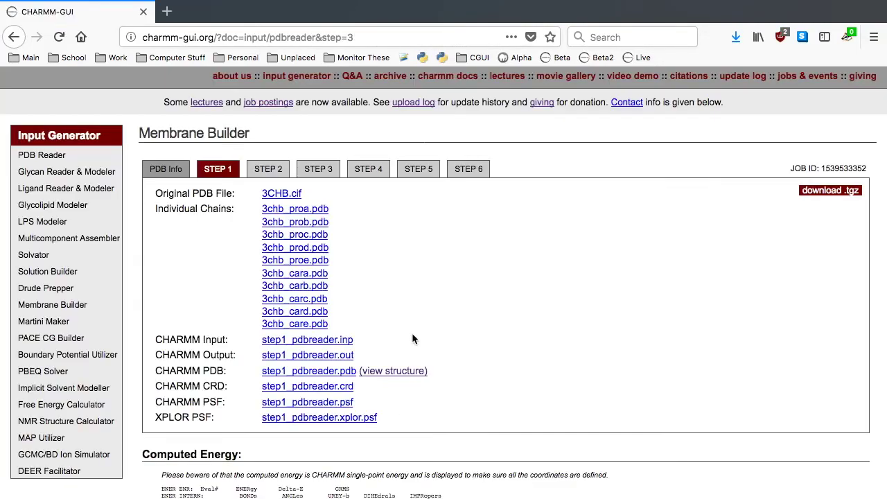
# Align the first principal axis along Z, compute cross-sectional area, and view step2_orient.pdb.
pyautogui.scroll(-10, 486, 317)
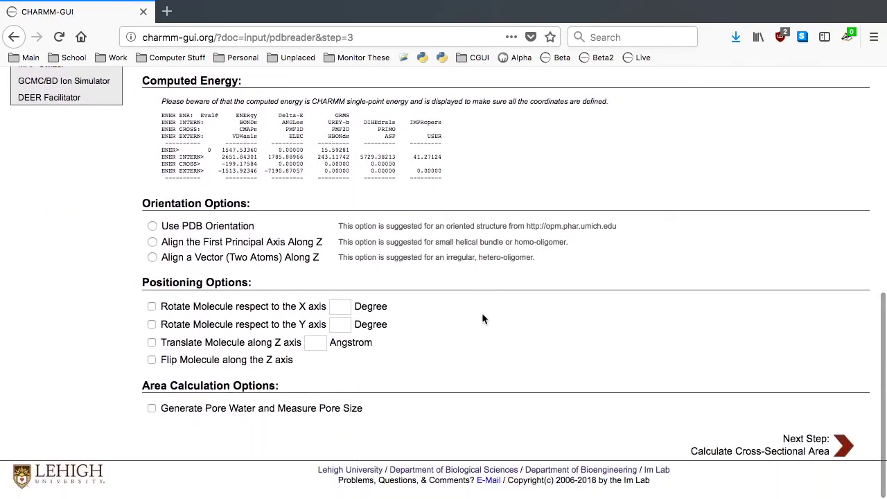
pyautogui.click(152, 242)
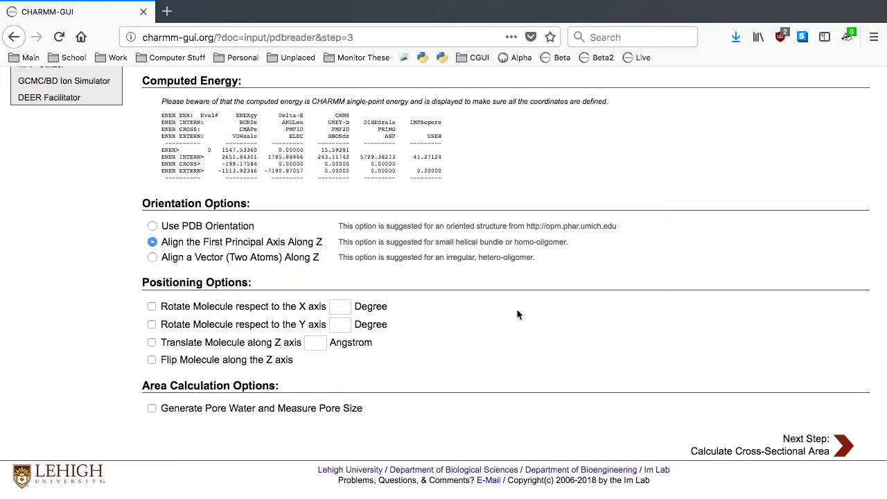
pyautogui.click(843, 446)
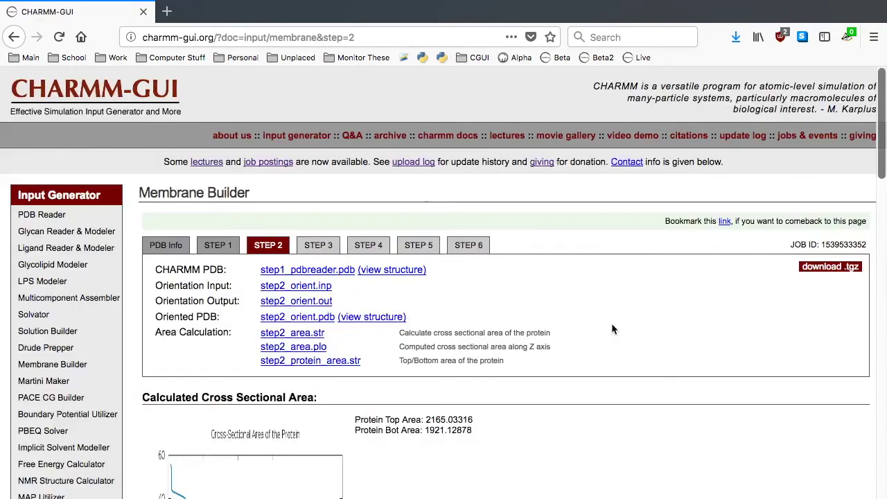
pyautogui.click(379, 317)
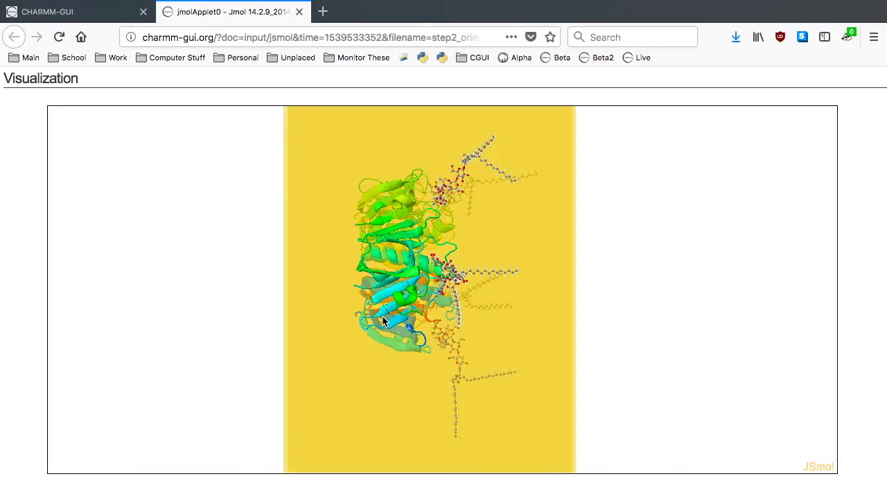
# Rotate the oriented complex in JSmol to check it against the membrane planes.
pyautogui.moveTo(294, 319); pyautogui.dragTo(402, 315)
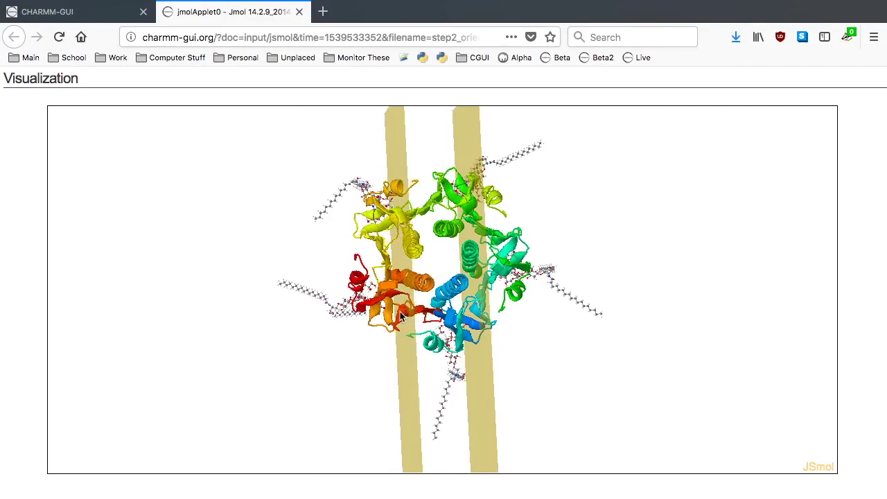
pyautogui.moveTo(401, 316); pyautogui.dragTo(375, 303)
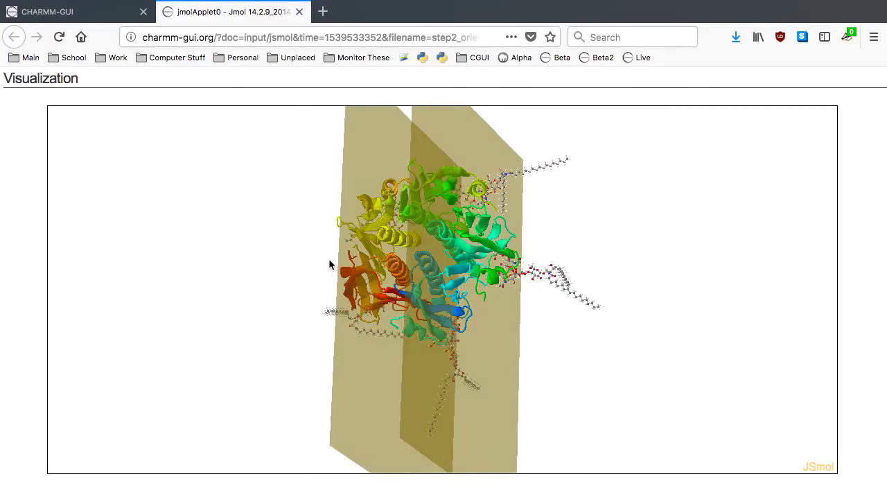
pyautogui.moveTo(330, 264); pyautogui.dragTo(298, 235)
# Restore the orientation form and recompute with Z alignment plus a -90° Y rotation.
pyautogui.click(299, 12)
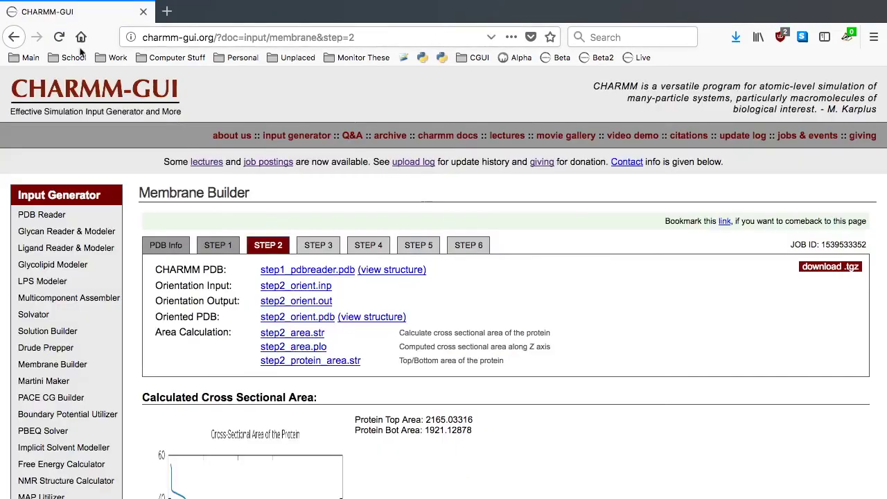
pyautogui.click(14, 37)
pyautogui.click(621, 357)
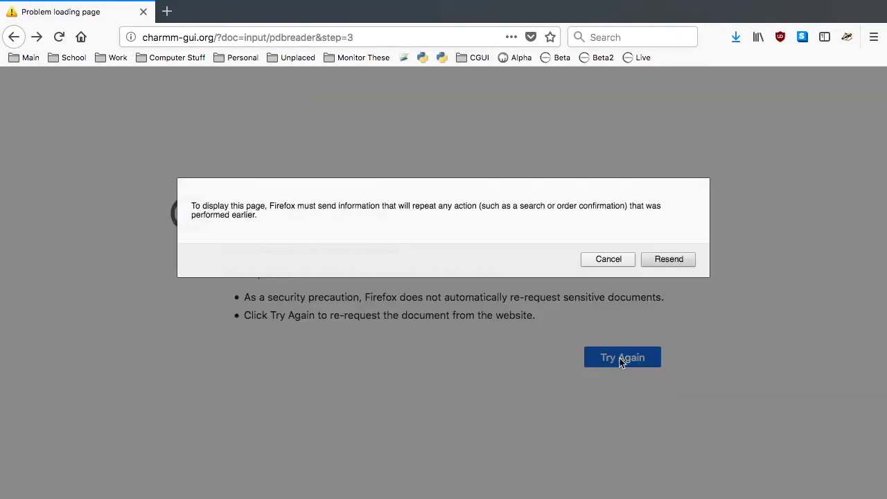
pyautogui.click(670, 259)
pyautogui.click(153, 242)
pyautogui.click(152, 325)
pyautogui.click(341, 325)
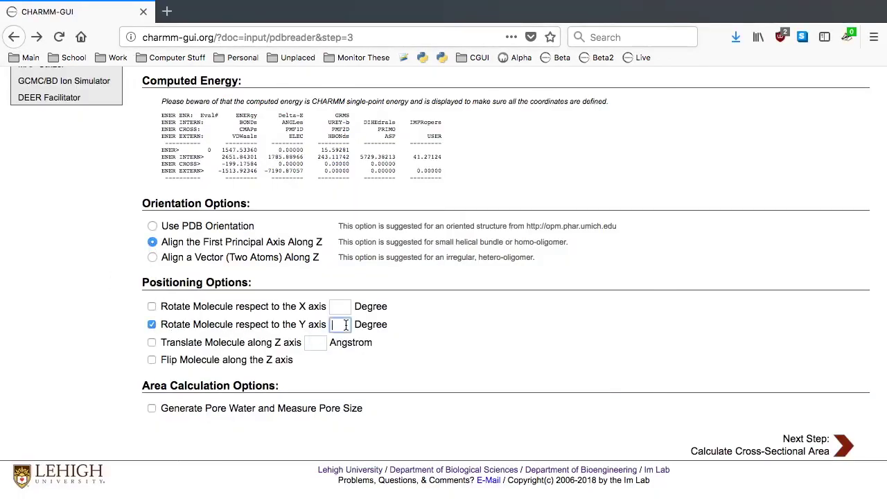
pyautogui.write('-90')
pyautogui.click(841, 449)
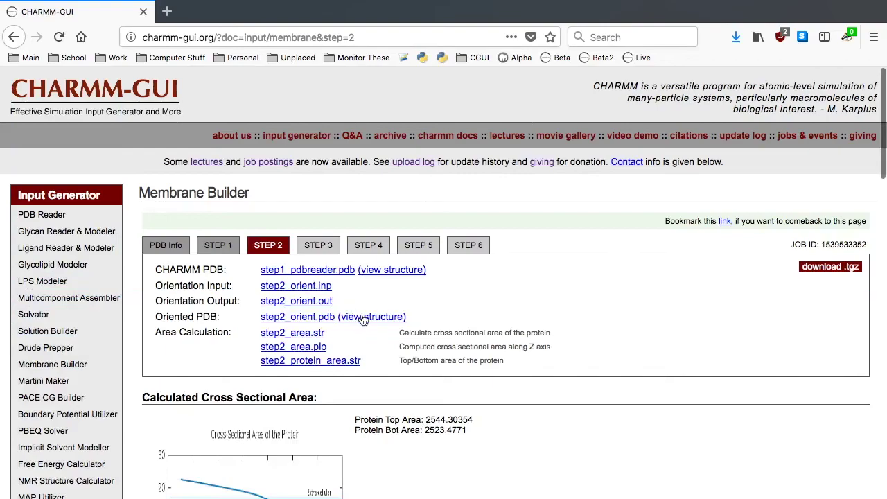
# Inspect the reoriented complex from the side in the 3D viewer.
pyautogui.click(362, 316)
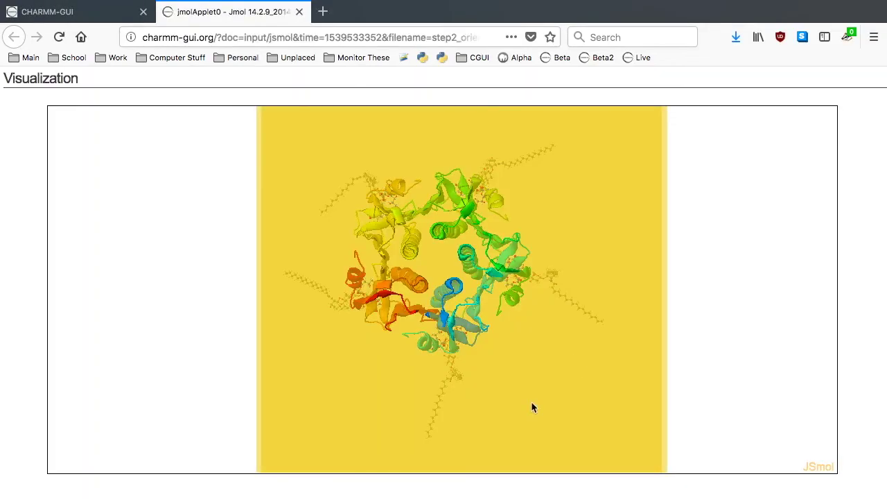
pyautogui.moveTo(532, 403); pyautogui.dragTo(522, 236)
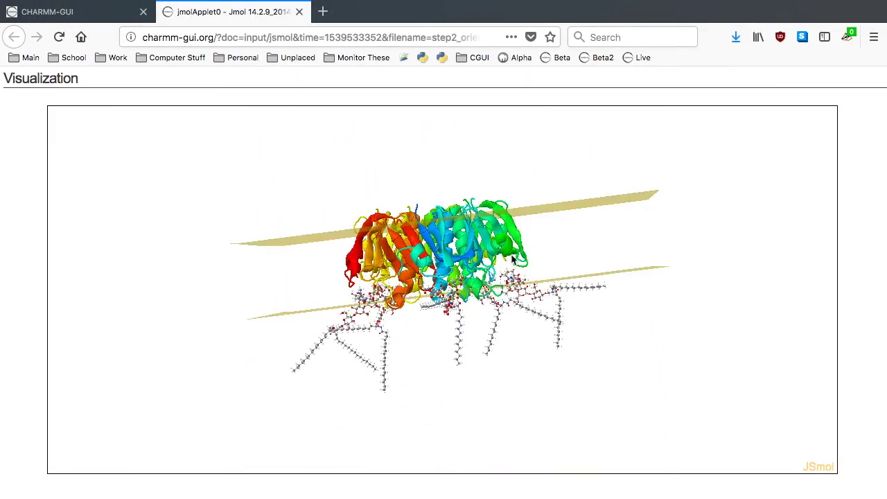
pyautogui.click(300, 13)
# Restore the orientation form and recompute with Z alignment, -90° Y rotation and 40 Å Z translation.
pyautogui.click(14, 37)
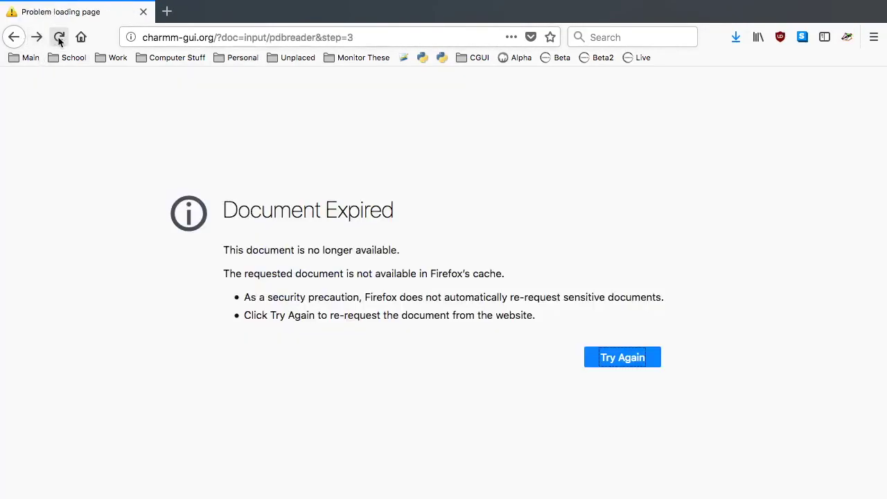
pyautogui.click(59, 39)
pyautogui.click(671, 259)
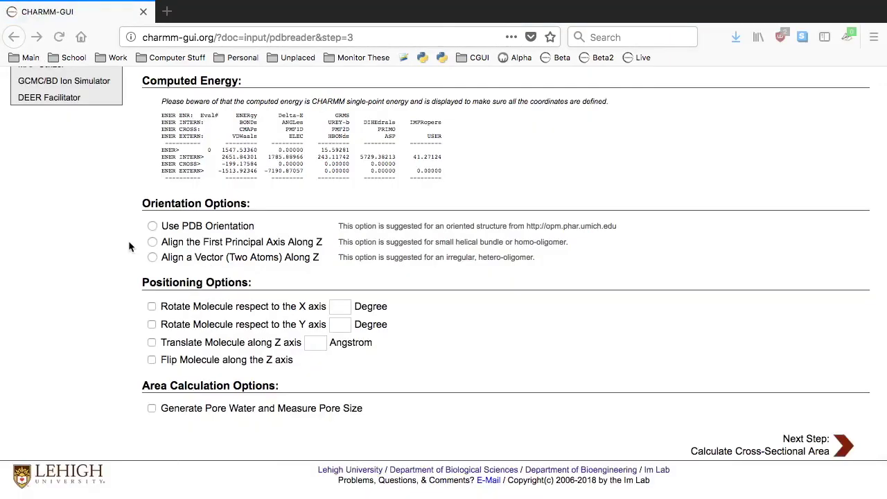
pyautogui.click(152, 242)
pyautogui.click(152, 324)
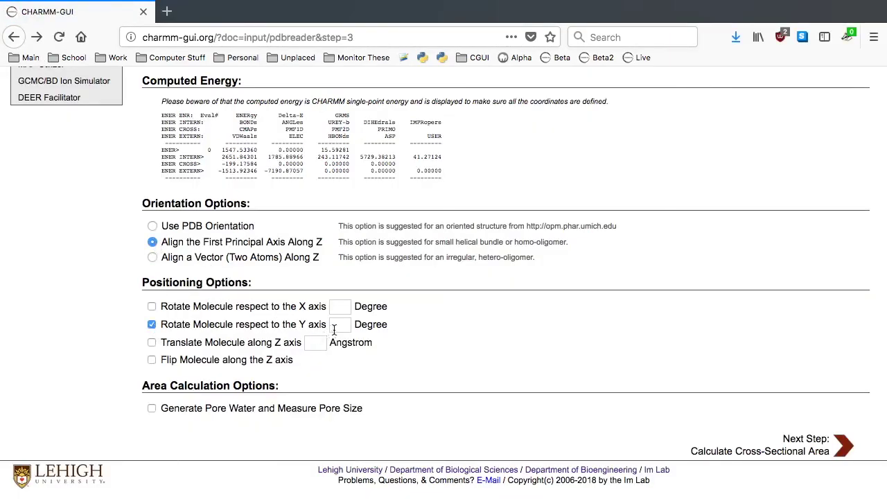
pyautogui.click(339, 324)
pyautogui.write('-90')
pyautogui.click(152, 343)
pyautogui.click(315, 343)
pyautogui.write('40')
pyautogui.click(717, 382)
pyautogui.click(816, 449)
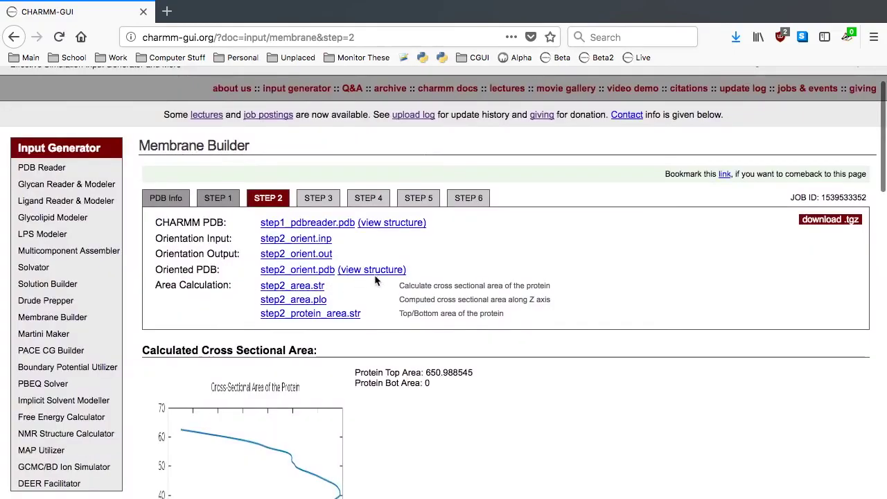
# Check in the 3D side view that only the lipid tails enter the membrane.
pyautogui.click(375, 270)
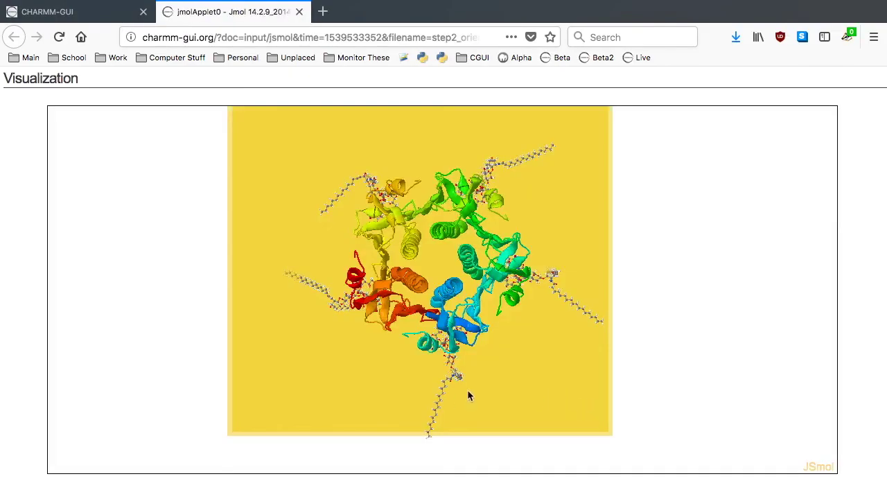
pyautogui.moveTo(468, 395); pyautogui.dragTo(456, 228)
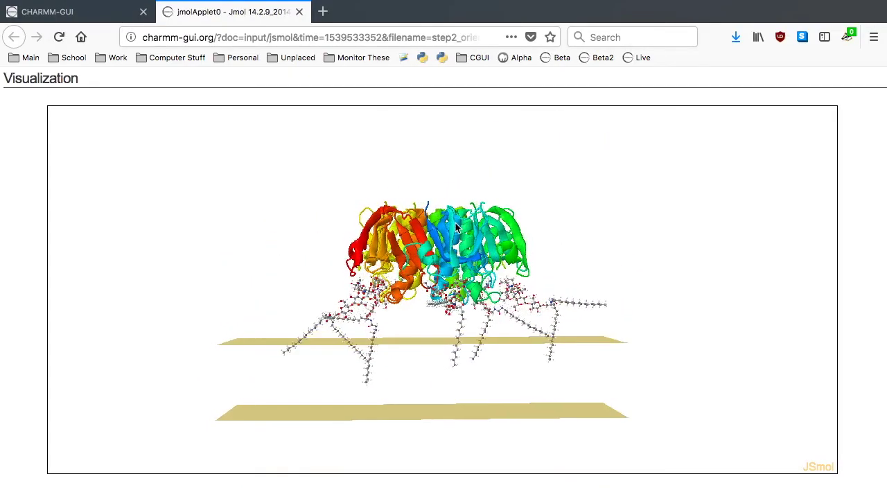
pyautogui.moveTo(696, 343); pyautogui.dragTo(469, 353)
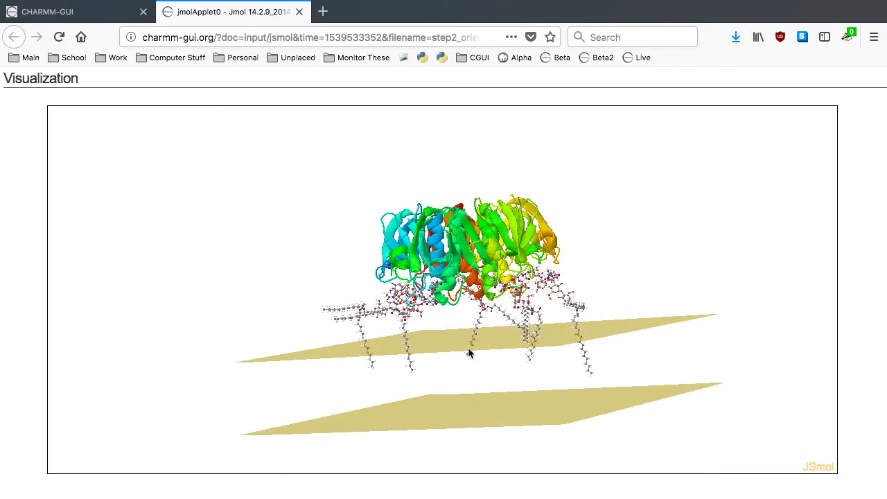
pyautogui.press('super+w')
pyautogui.scroll(-10, 619, 364)
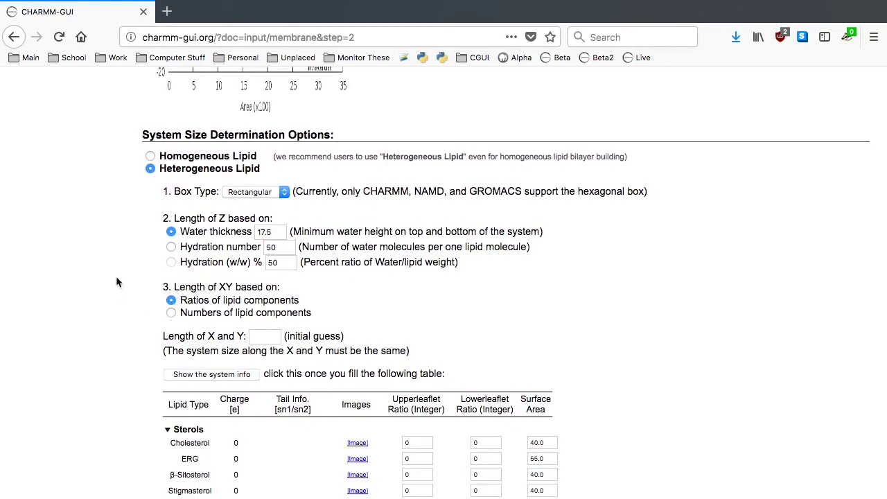
pyautogui.scroll(-3, 109, 256)
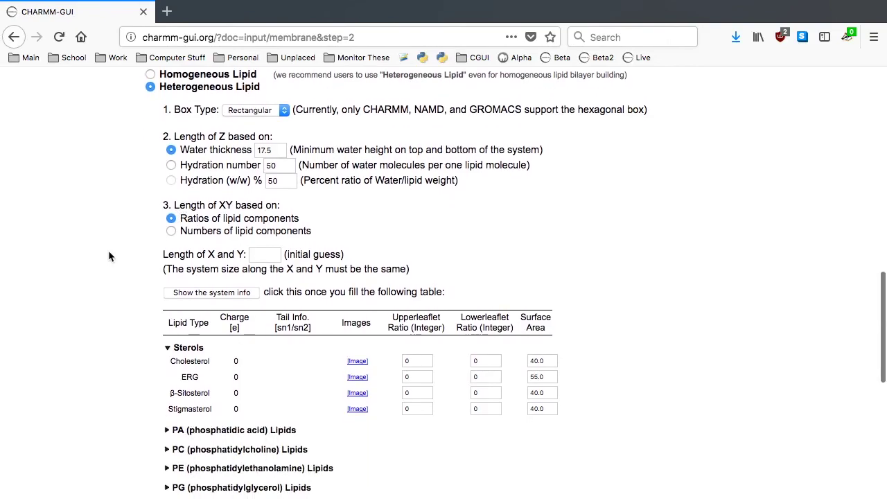
pyautogui.click(272, 255)
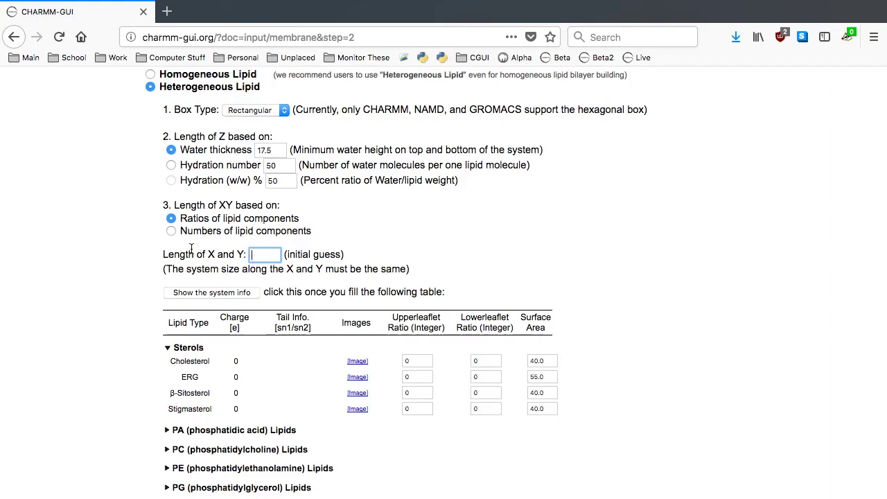
pyautogui.write('100')
# Set X/Y length 100 with a 1:1 DMPC upper/lower ratio and calculate system info.
pyautogui.click(100, 257)
pyautogui.scroll(-3, 101, 257)
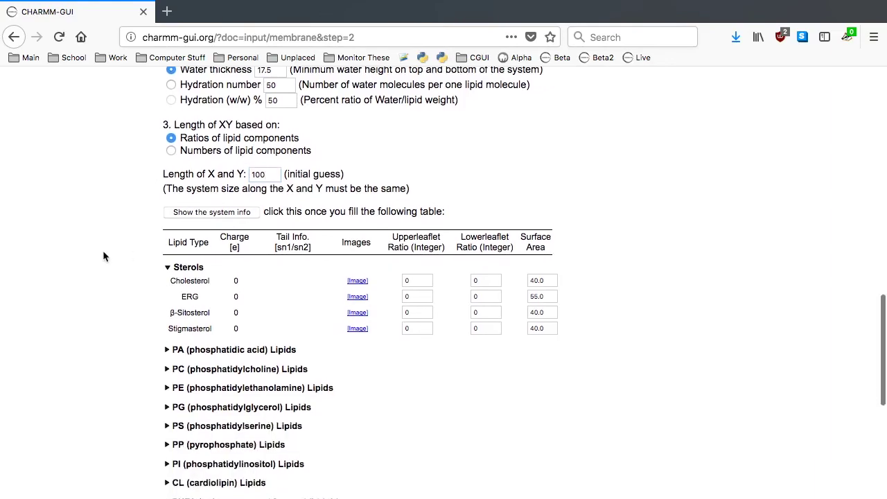
pyautogui.click(166, 328)
pyautogui.scroll(-2, 166, 326)
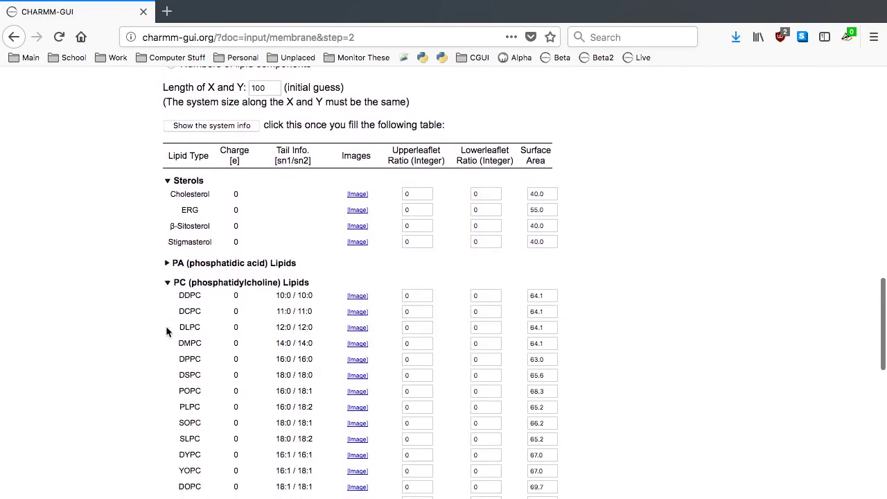
pyautogui.doubleClick(416, 324)
pyautogui.write('1')
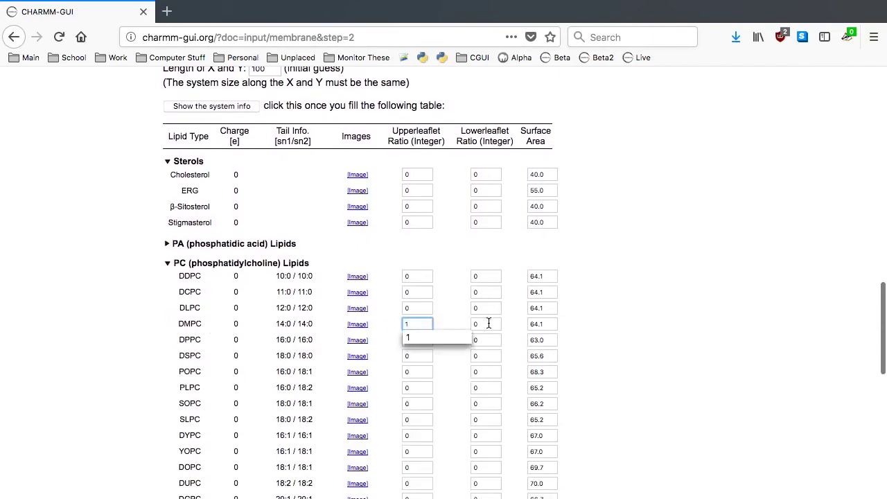
pyautogui.doubleClick(486, 323)
pyautogui.write('1')
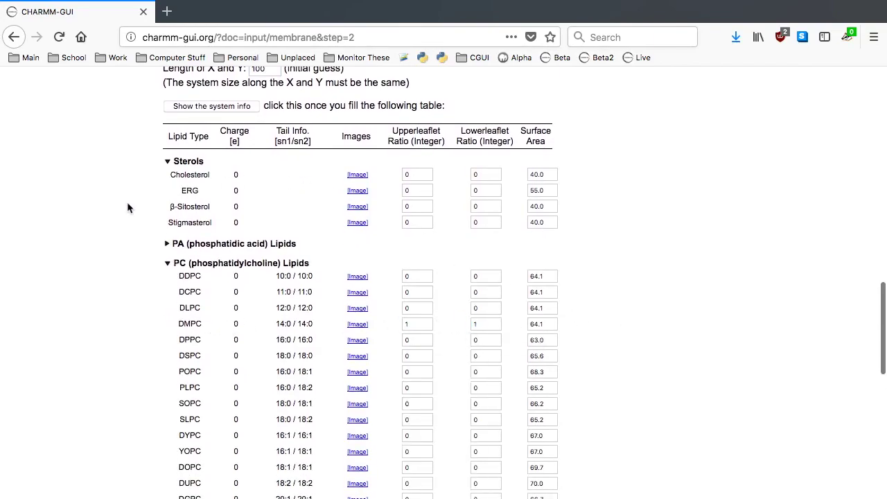
pyautogui.scroll(2, 127, 208)
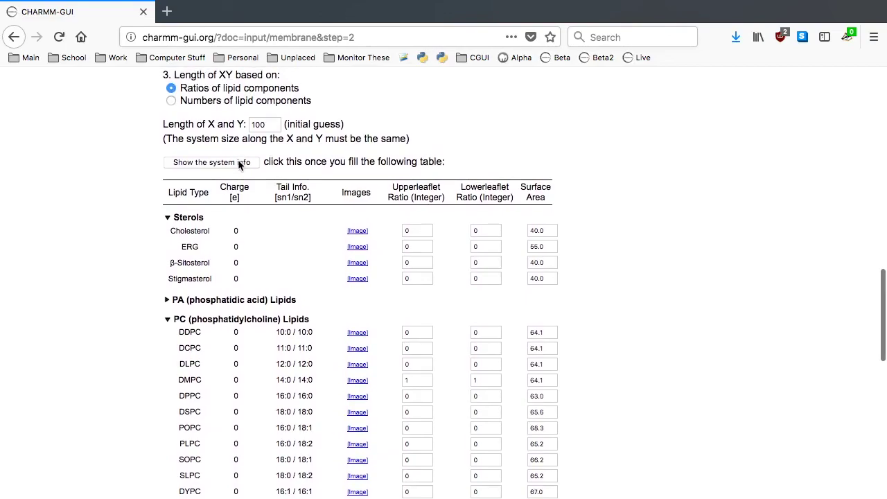
pyautogui.click(240, 163)
# After the system-smaller-than-protein warning, change the length to 150 and recalculate (341/352 lipids).
pyautogui.scroll(-1, 582, 173)
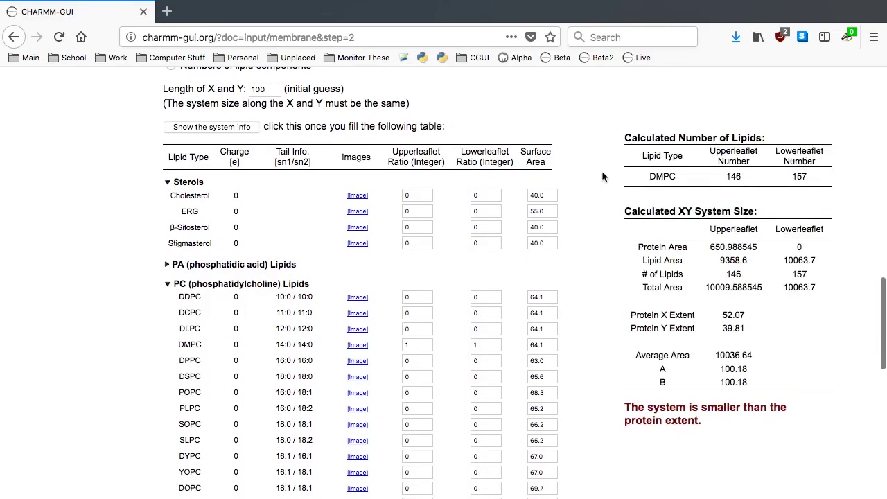
pyautogui.scroll(-4, 602, 177)
pyautogui.moveTo(625, 265); pyautogui.dragTo(707, 289)
pyautogui.click(717, 290)
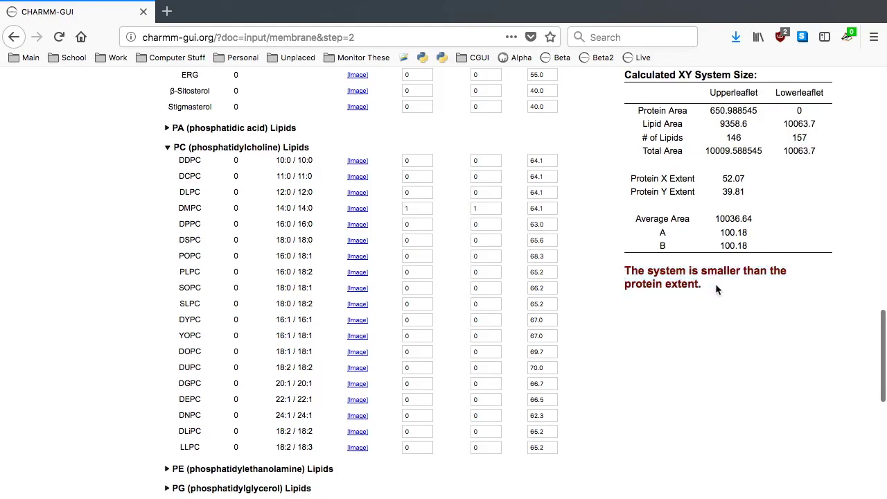
pyautogui.scroll(4, 712, 282)
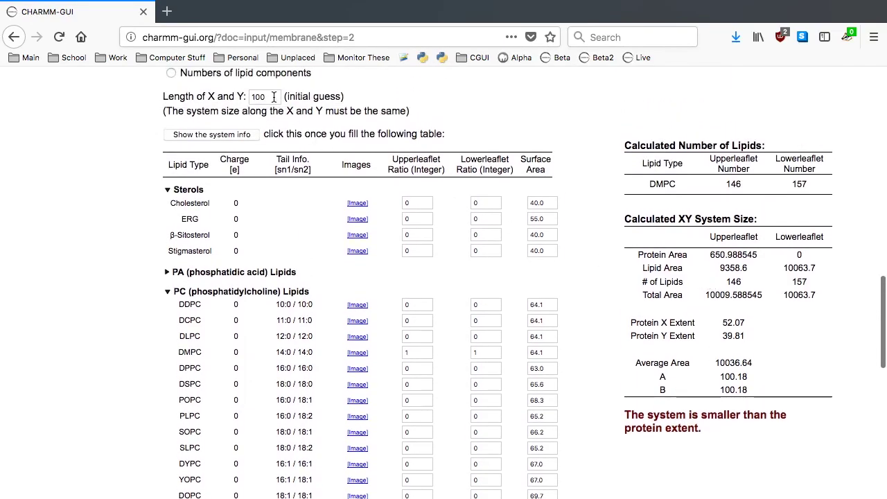
pyautogui.moveTo(274, 97); pyautogui.dragTo(229, 99)
pyautogui.write('150')
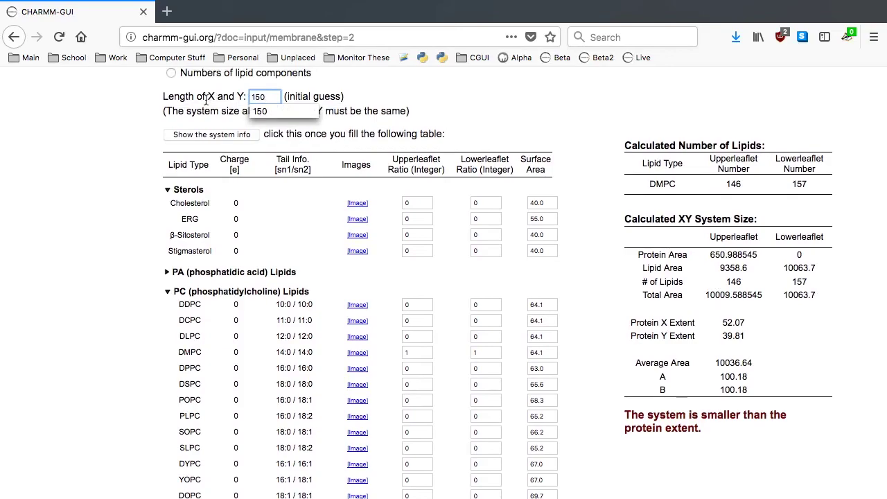
pyautogui.click(216, 135)
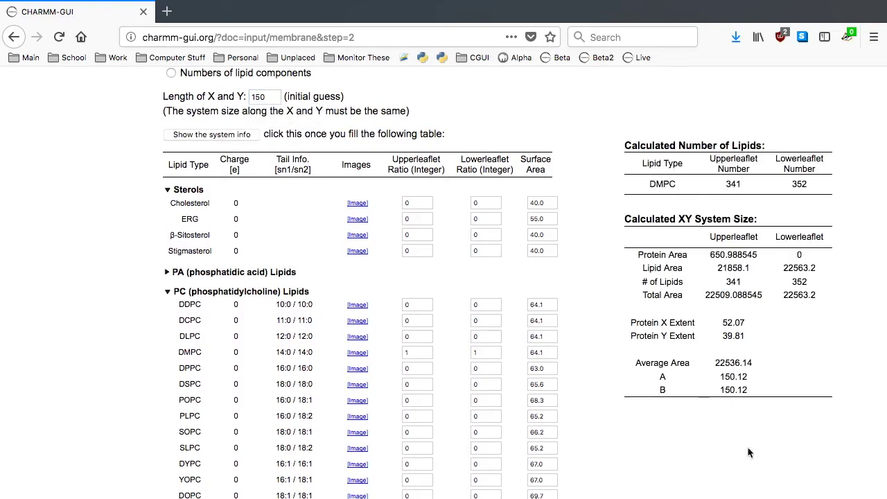
pyautogui.scroll(-10, 590, 378)
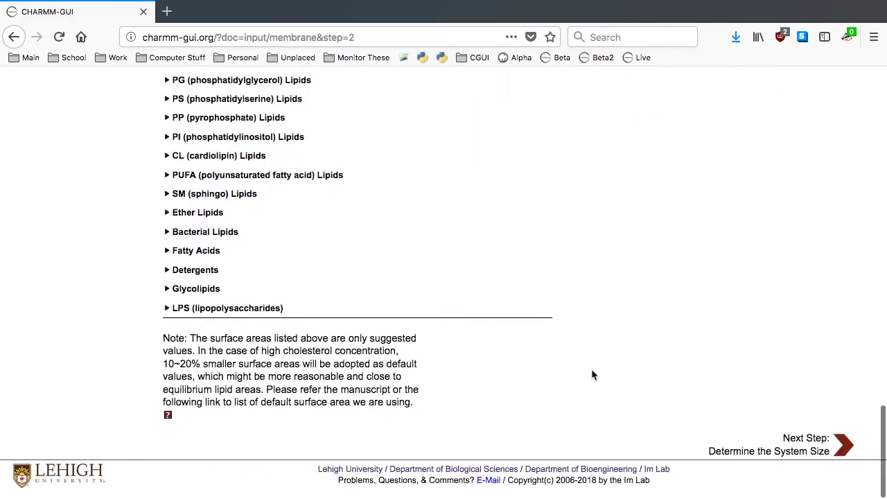
# Submit the system size to reach Step 3 with a 150.12 rectangular box, and select the bookmark URL.
pyautogui.click(840, 445)
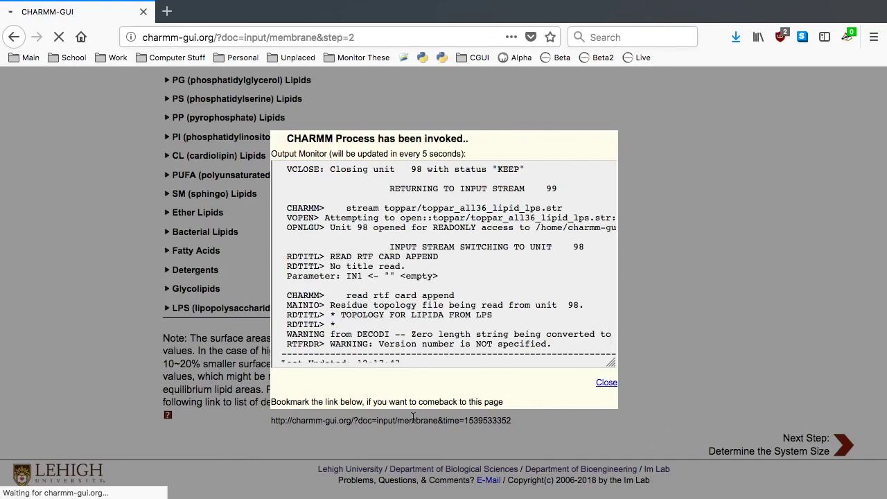
pyautogui.moveTo(270, 420); pyautogui.dragTo(514, 423)
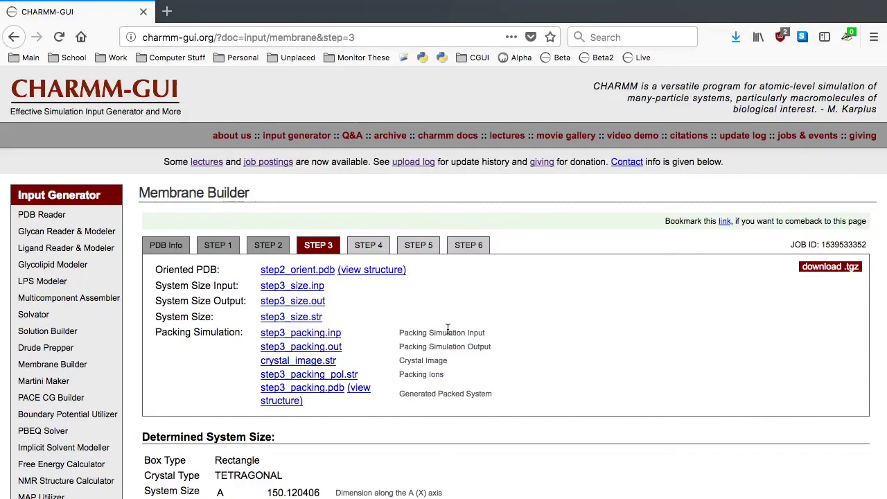
# View the packed system from step3_packing.pdb in the JSmol 3D viewer.
pyautogui.scroll(-2, 447, 333)
pyautogui.click(350, 338)
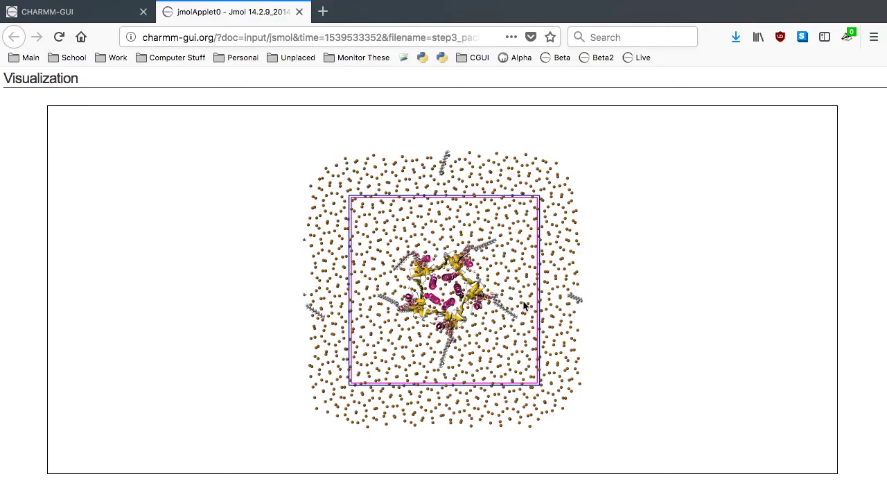
# Close the jmolApplet0 viewer tab to return to the Step 3 results page.
pyautogui.click(300, 11)
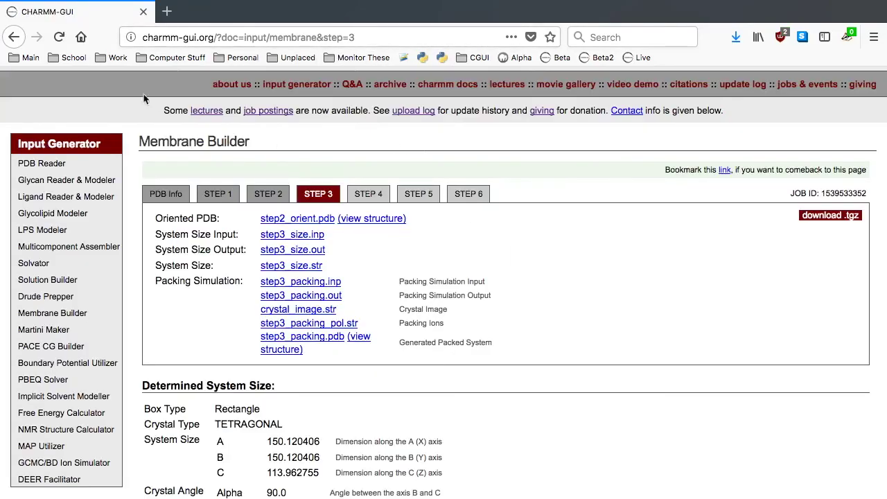
# Return to the restored system size page and enter 120 as the X and Y length.
pyautogui.click(12, 39)
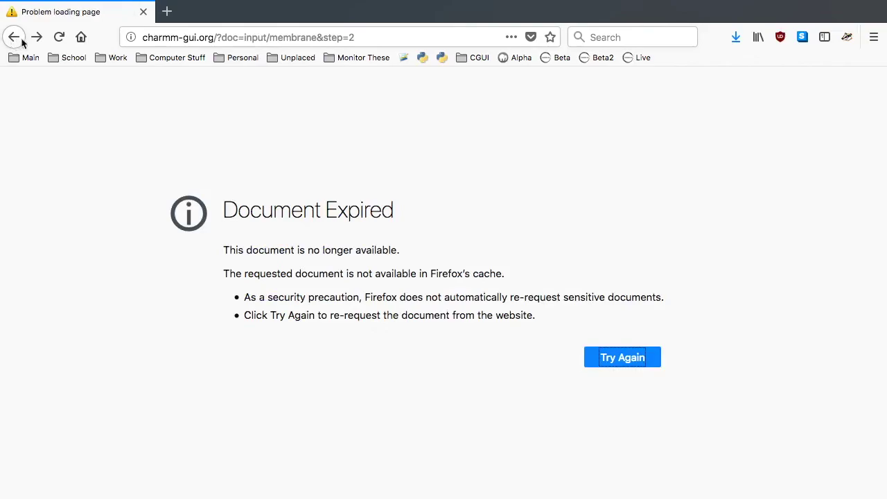
pyautogui.click(59, 37)
pyautogui.click(667, 258)
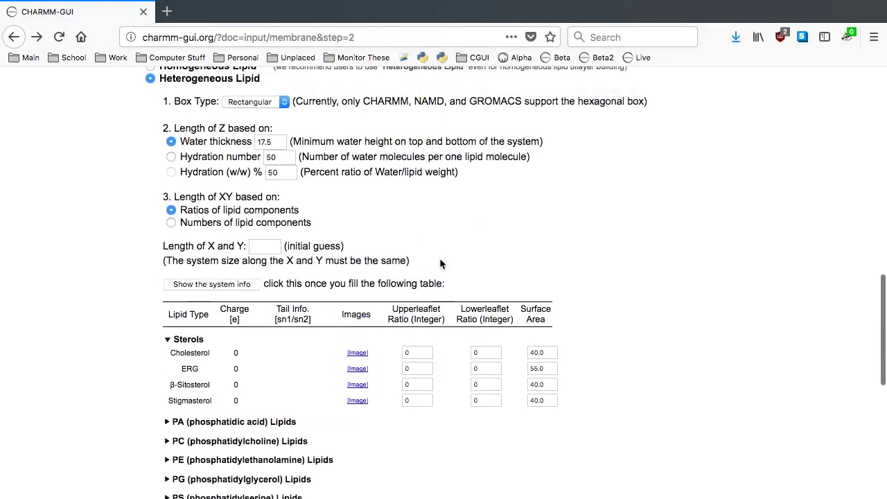
pyautogui.click(265, 359)
pyautogui.write('120')
# Set the DMPC upper and lower leaflet ratios to 1 and 1.
pyautogui.scroll(-5, 169, 339)
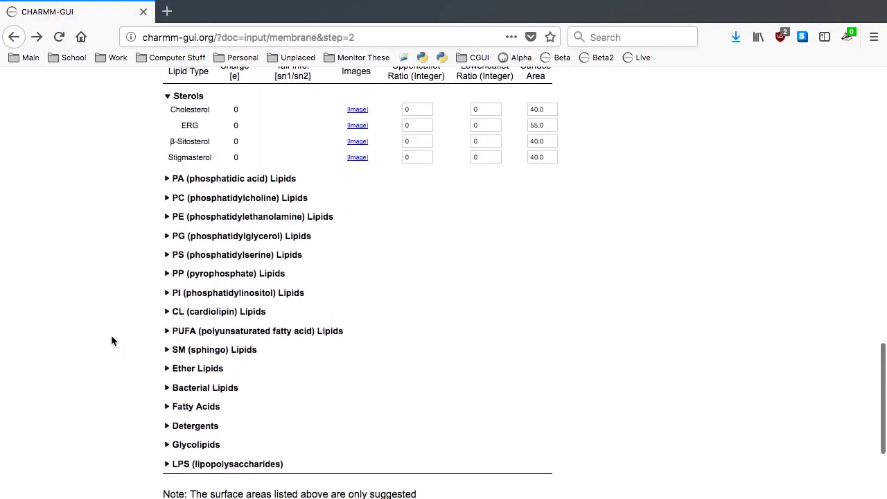
pyautogui.click(182, 198)
pyautogui.click(426, 258)
pyautogui.write('1')
pyautogui.click(485, 259)
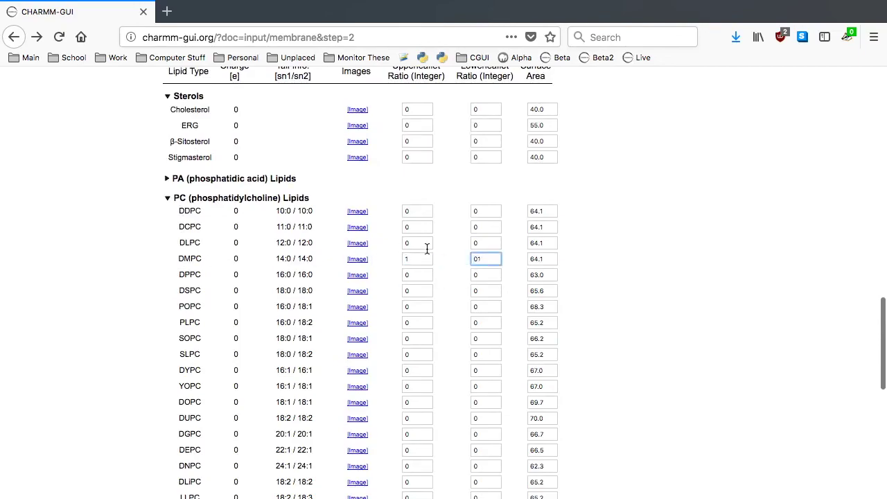
pyautogui.write('1')
# Calculate the lipid counts (215 upper, 225 lower DMPC) and resubmit the system size.
pyautogui.scroll(5, 450, 208)
pyautogui.click(226, 222)
pyautogui.scroll(-3, 226, 222)
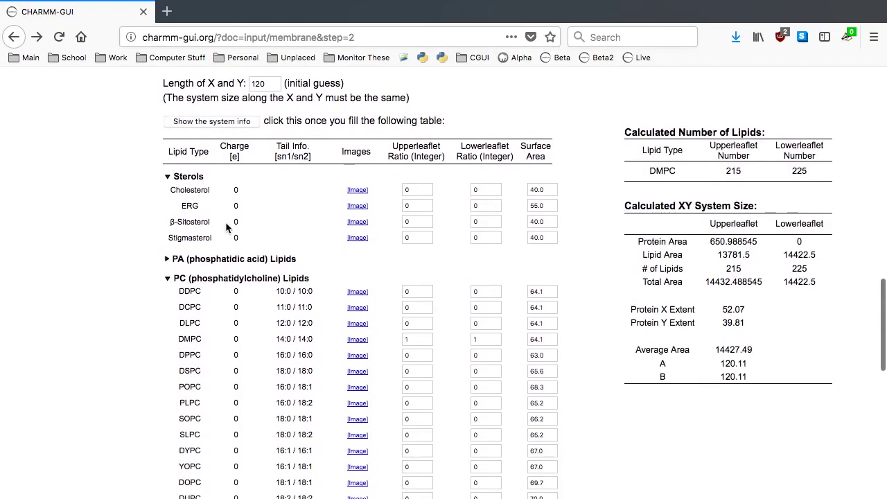
pyautogui.scroll(-5, 540, 257)
pyautogui.click(843, 444)
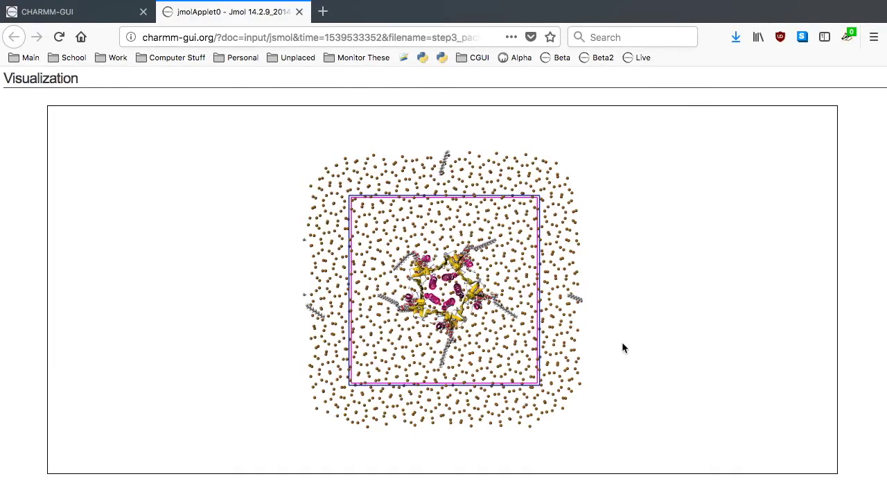
pyautogui.press('super+w')
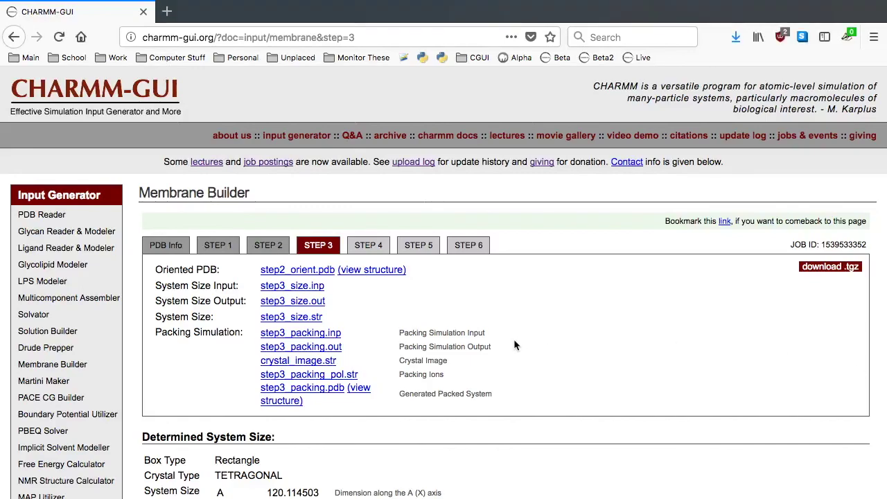
pyautogui.scroll(-5, 515, 339)
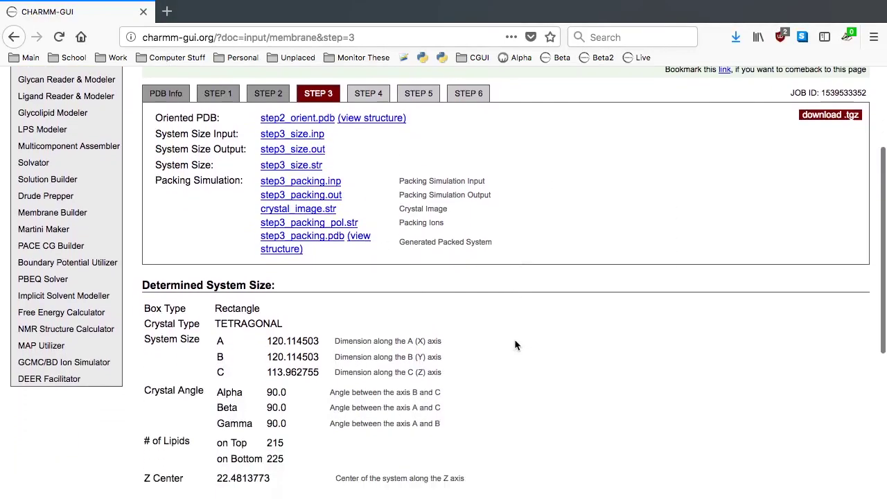
pyautogui.scroll(-2, 517, 340)
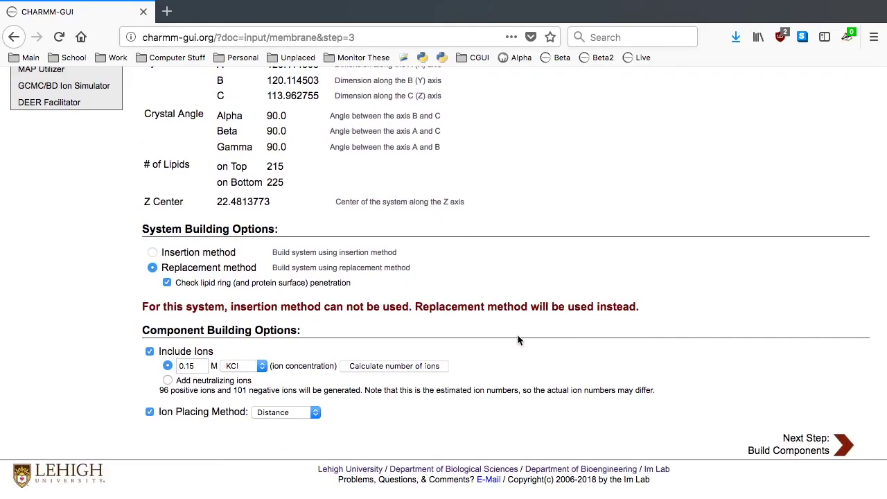
pyautogui.click(843, 447)
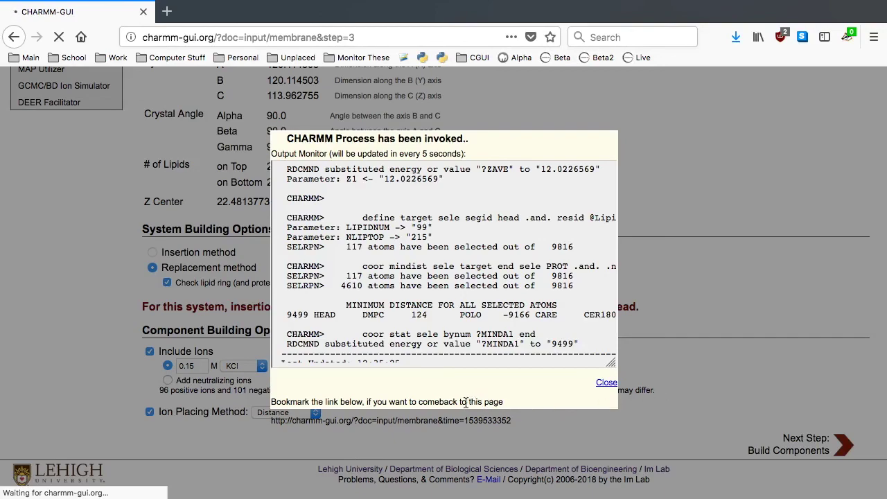
# Select the job's bookmark URL in the CHARMM process dialog for copying.
pyautogui.moveTo(270, 421); pyautogui.dragTo(516, 422)
pyautogui.press('super+c')
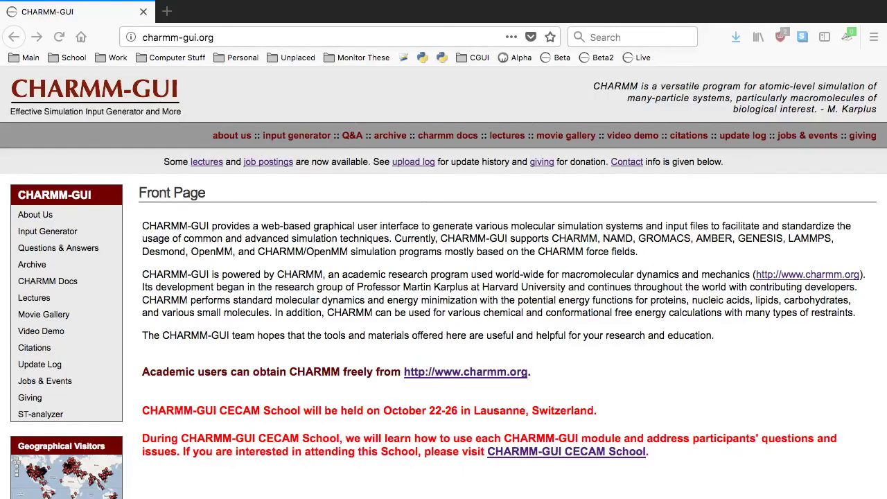
# Reopen the membrane job by pasting its bookmark URL into the address bar.
pyautogui.click(280, 31)
pyautogui.press('super+v')
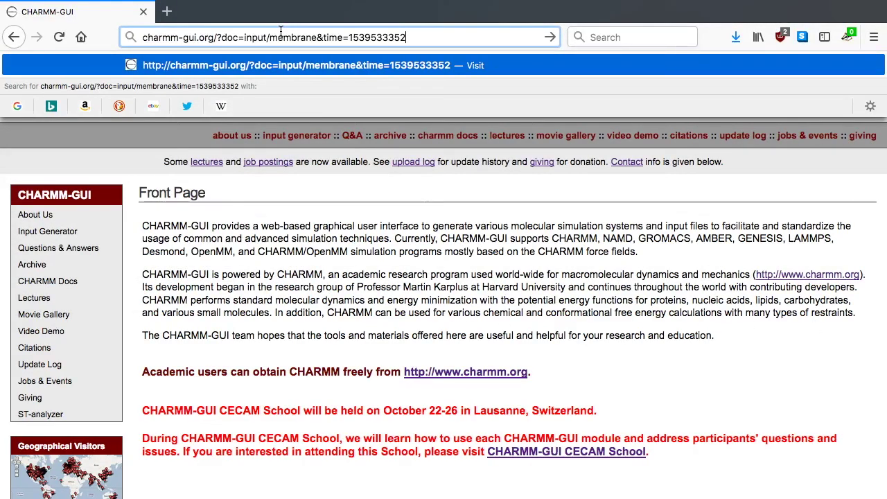
pyautogui.press('Return')
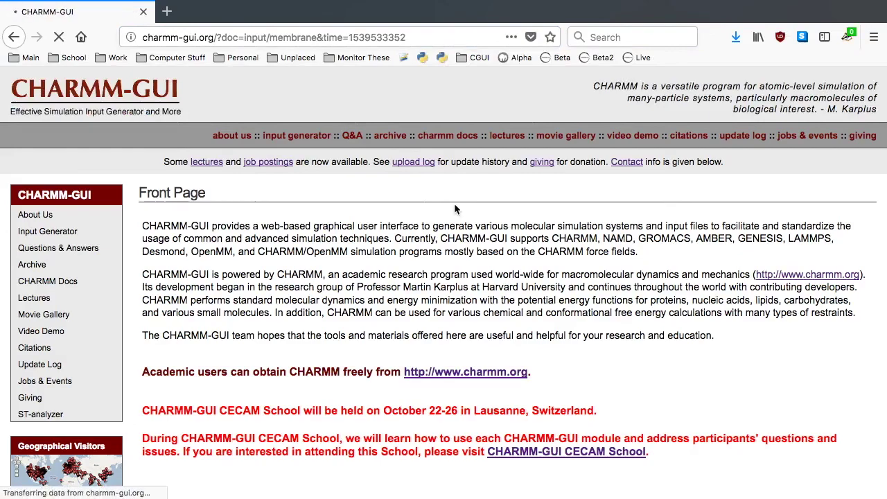
# Generate the step4.2 water box and step4.3 ion files.
pyautogui.scroll(-3, 464, 198)
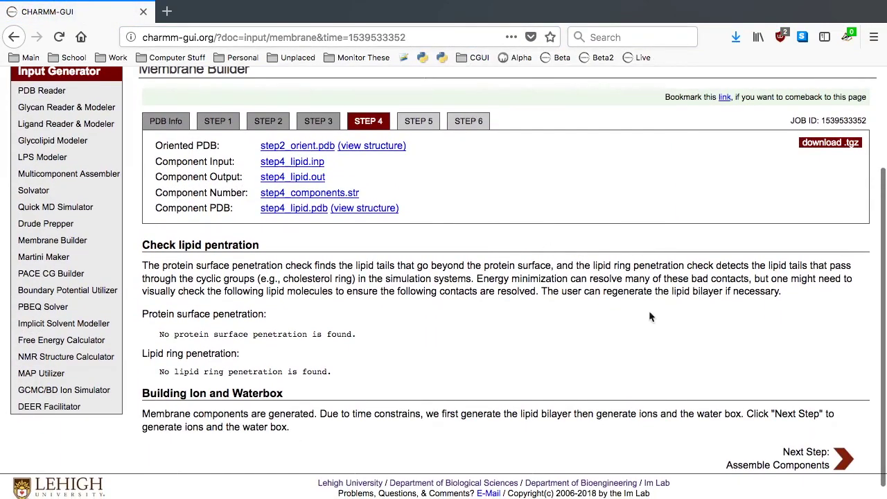
pyautogui.click(843, 457)
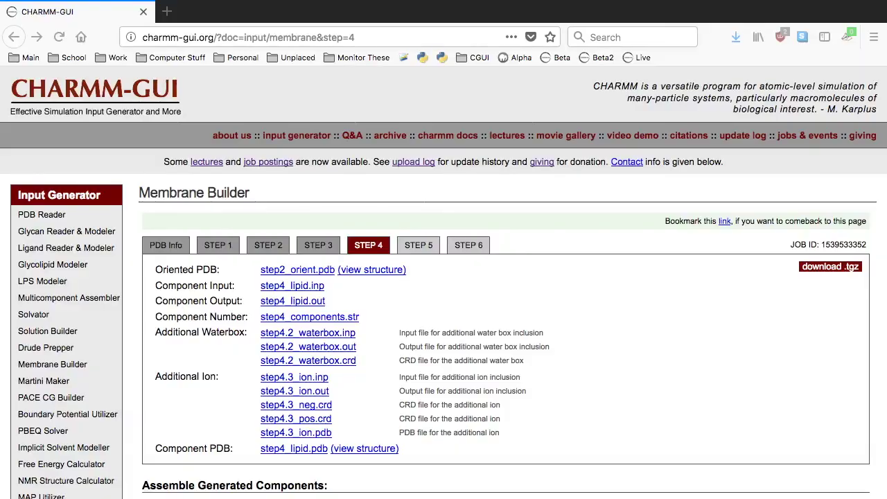
pyautogui.scroll(-4, 602, 285)
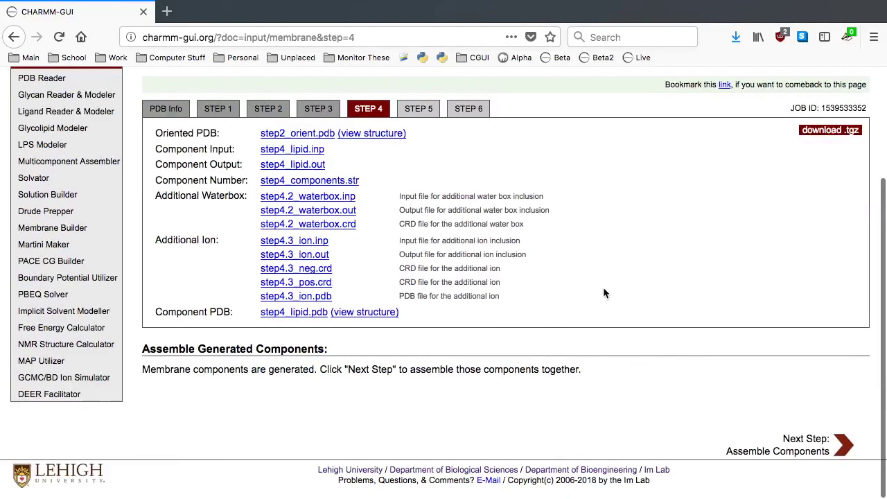
# Assemble the components and generate equilibration and dynamics inputs with GROMACS selected.
pyautogui.click(842, 444)
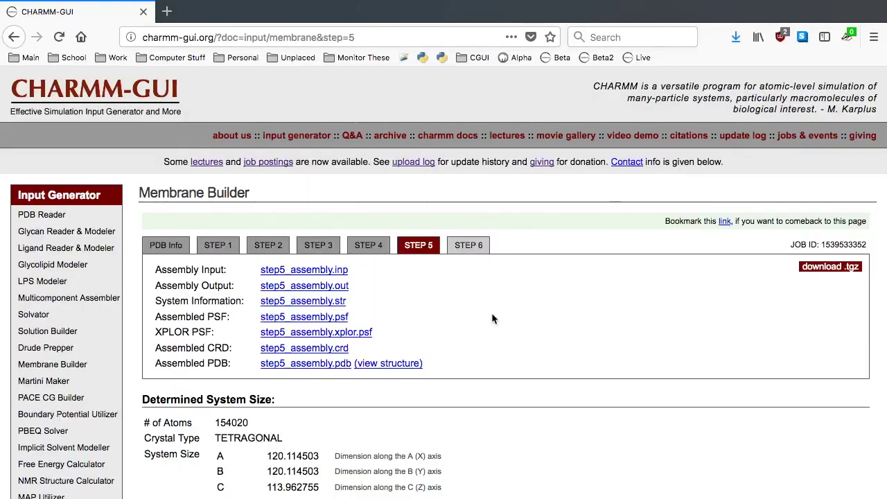
pyautogui.scroll(-10, 491, 319)
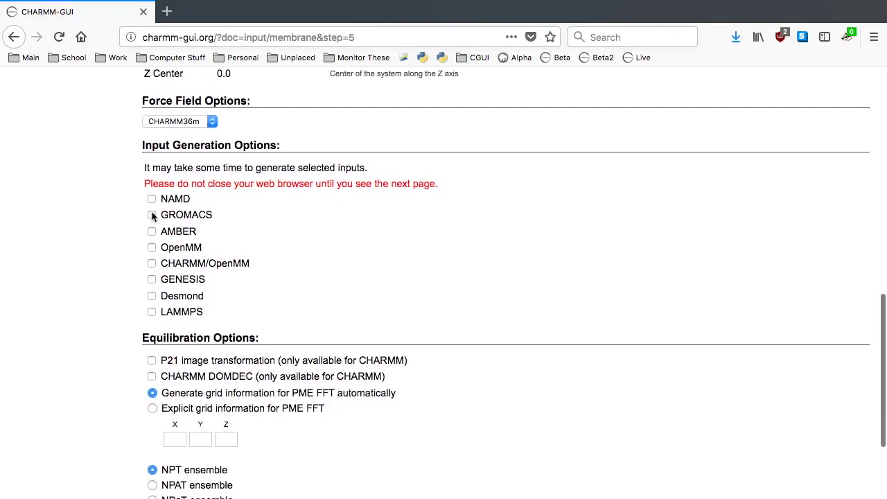
pyautogui.click(152, 215)
pyautogui.scroll(-3, 551, 250)
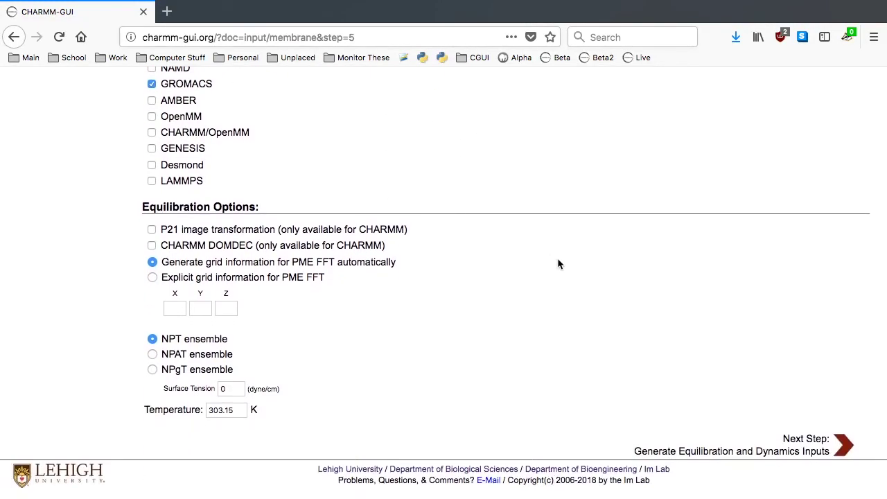
pyautogui.click(845, 448)
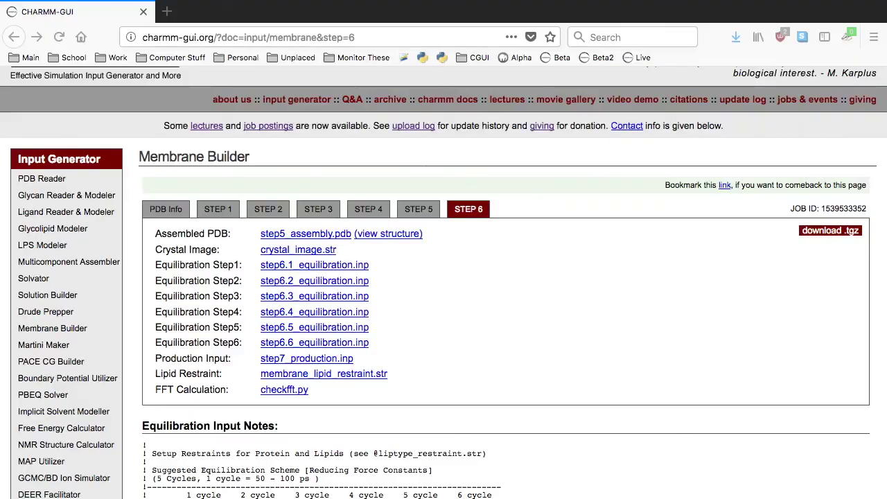
# Download the job archive charmm-gui.tgz and save it to disk.
pyautogui.click(832, 231)
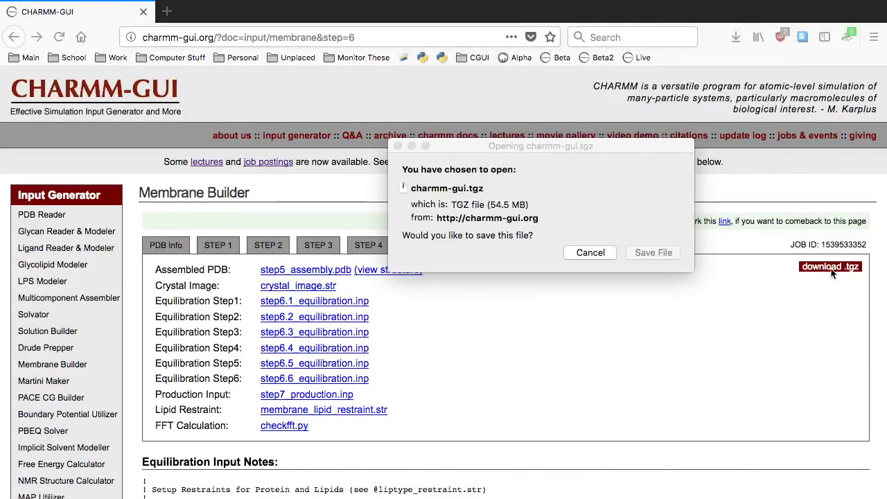
pyautogui.click(649, 220)
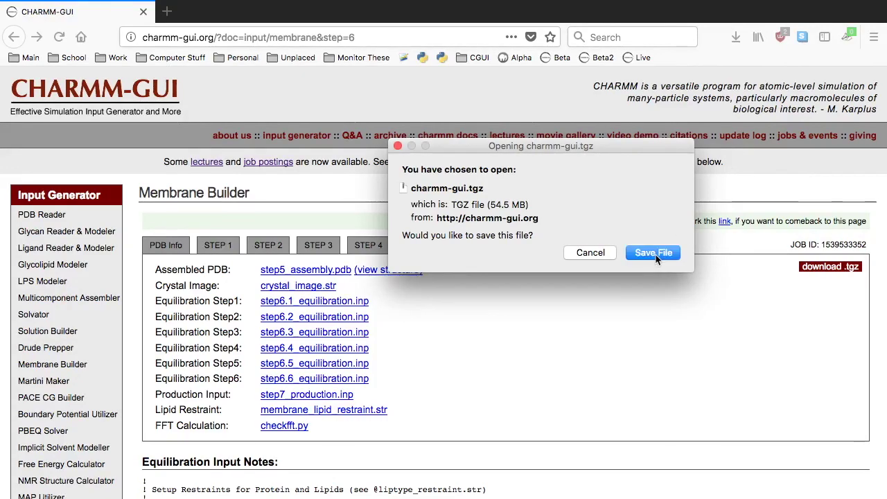
pyautogui.click(654, 254)
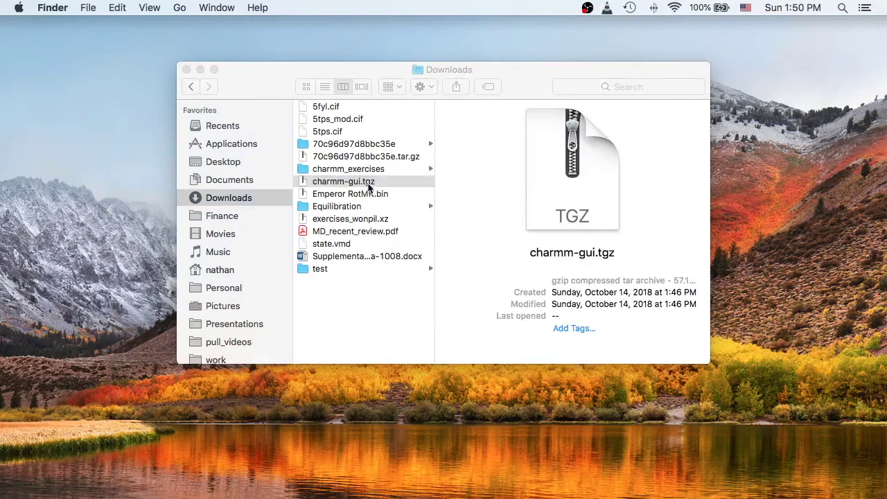
# Unpack the archive and open step5_assembly.pdb in PyMOL, rotated to a face-on view.
pyautogui.doubleClick(368, 184)
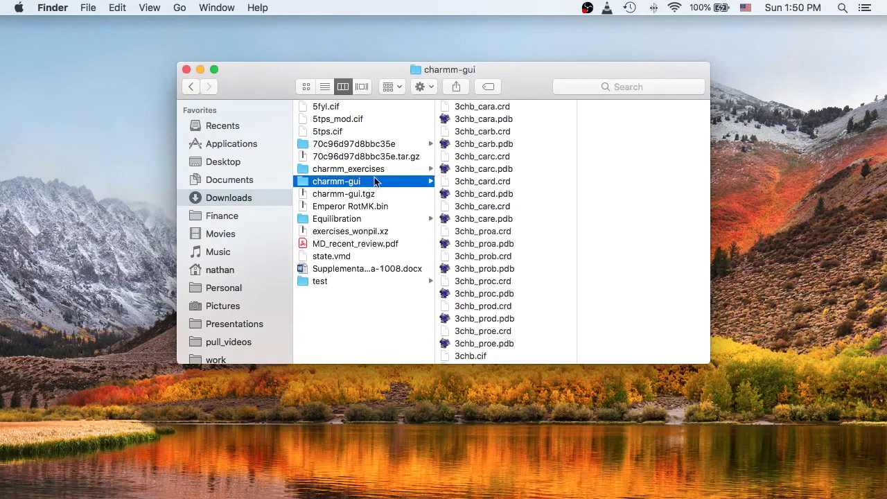
pyautogui.scroll(-10, 504, 179)
pyautogui.doubleClick(495, 236)
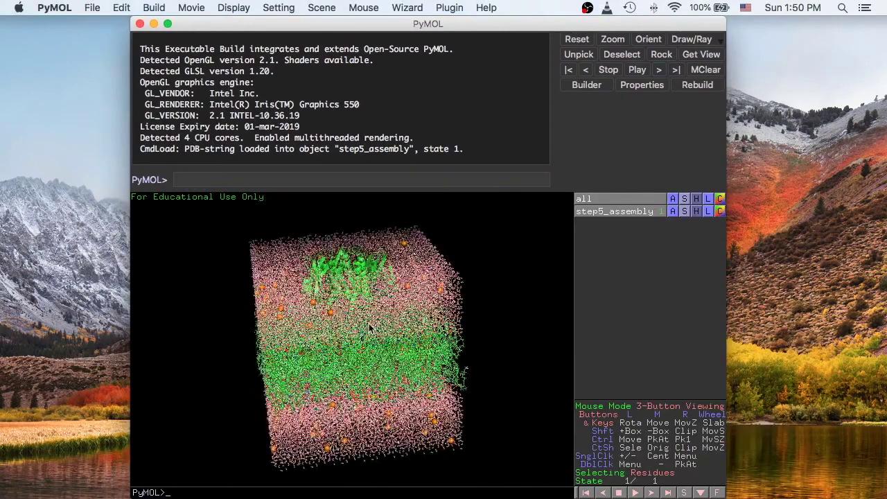
pyautogui.moveTo(370, 329); pyautogui.dragTo(368, 321)
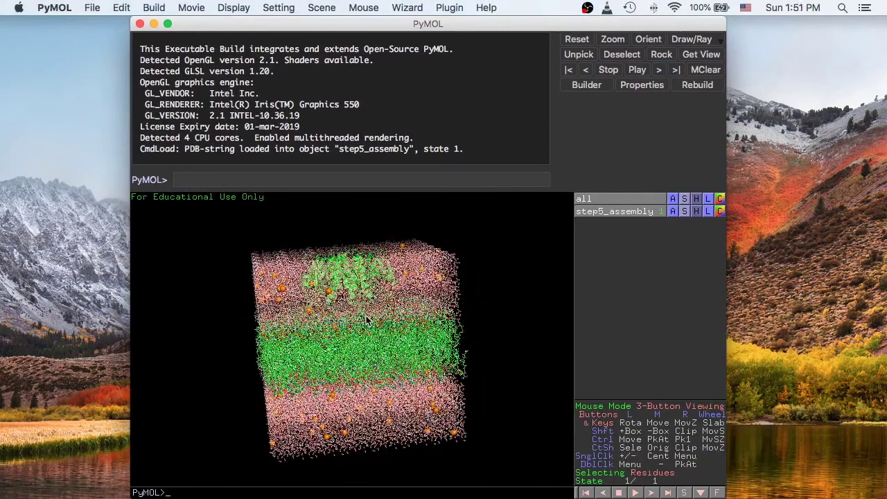
# Hide the water with 'hide ever, segid TIP3' after SOLV fails.
pyautogui.write('hide everything, segid SOLV')
pyautogui.press('Return')
pyautogui.write('hide ever, segid SOLV')
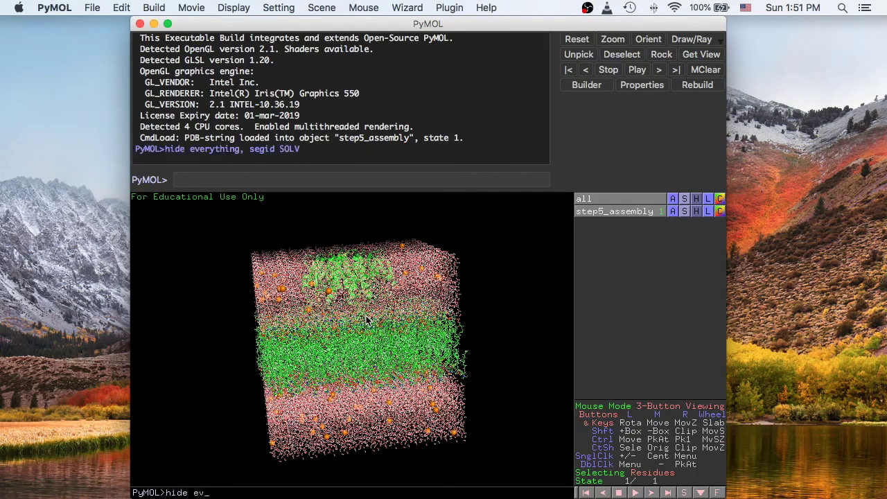
pyautogui.press('Return')
pyautogui.click(366, 317)
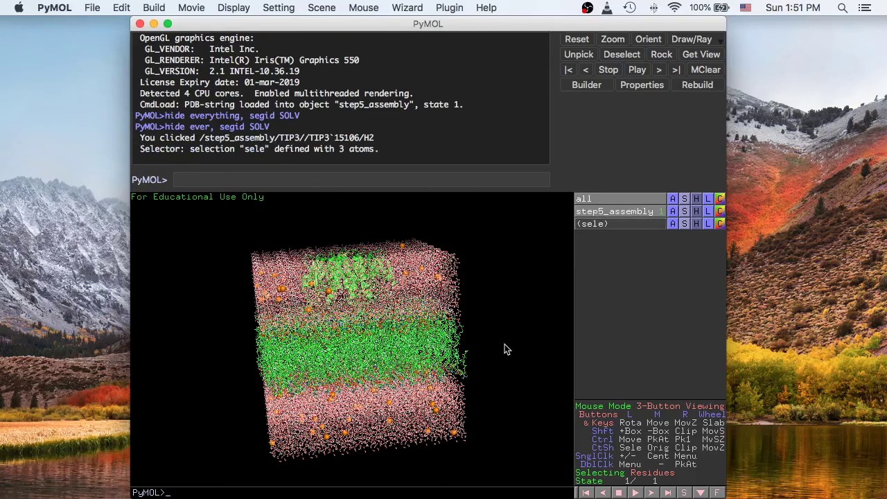
pyautogui.write('hide ever, segid TIP3')
pyautogui.press('Return')
# Show the CLA ions as spheres and zoom in on the protein and bilayer.
pyautogui.write('show spheres, segid CLA')
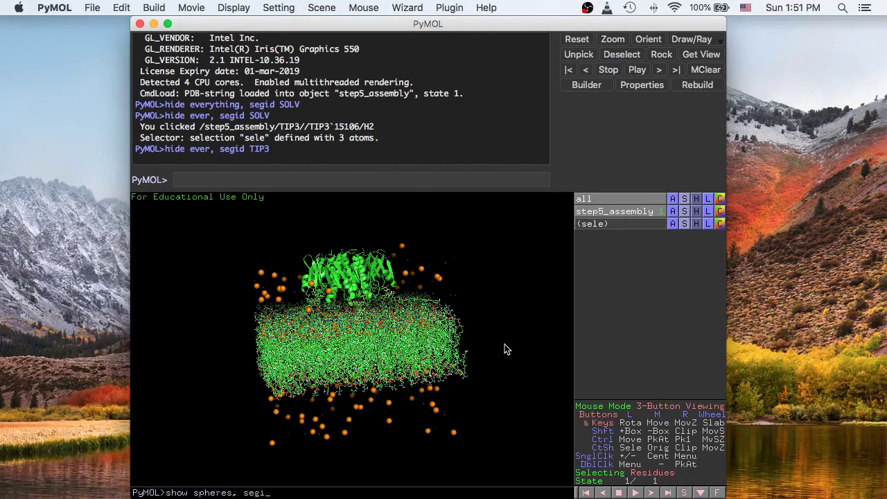
pyautogui.press('Return')
pyautogui.moveTo(479, 355); pyautogui.dragTo(351, 337)
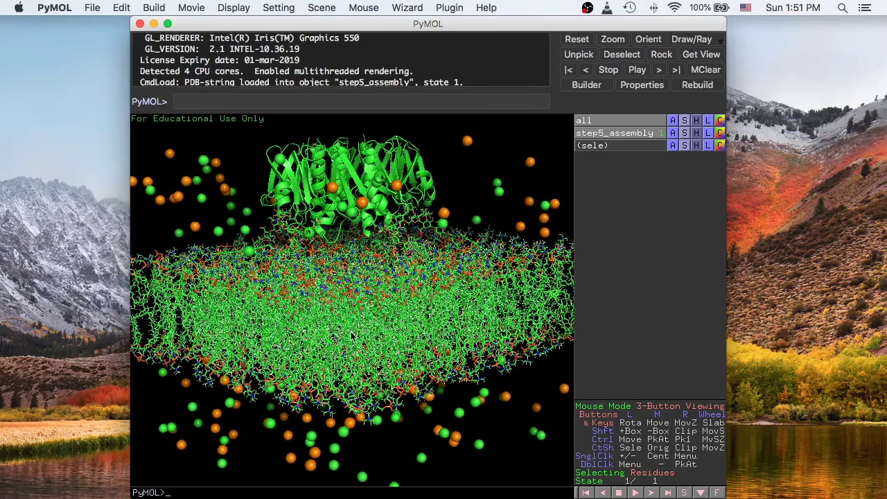